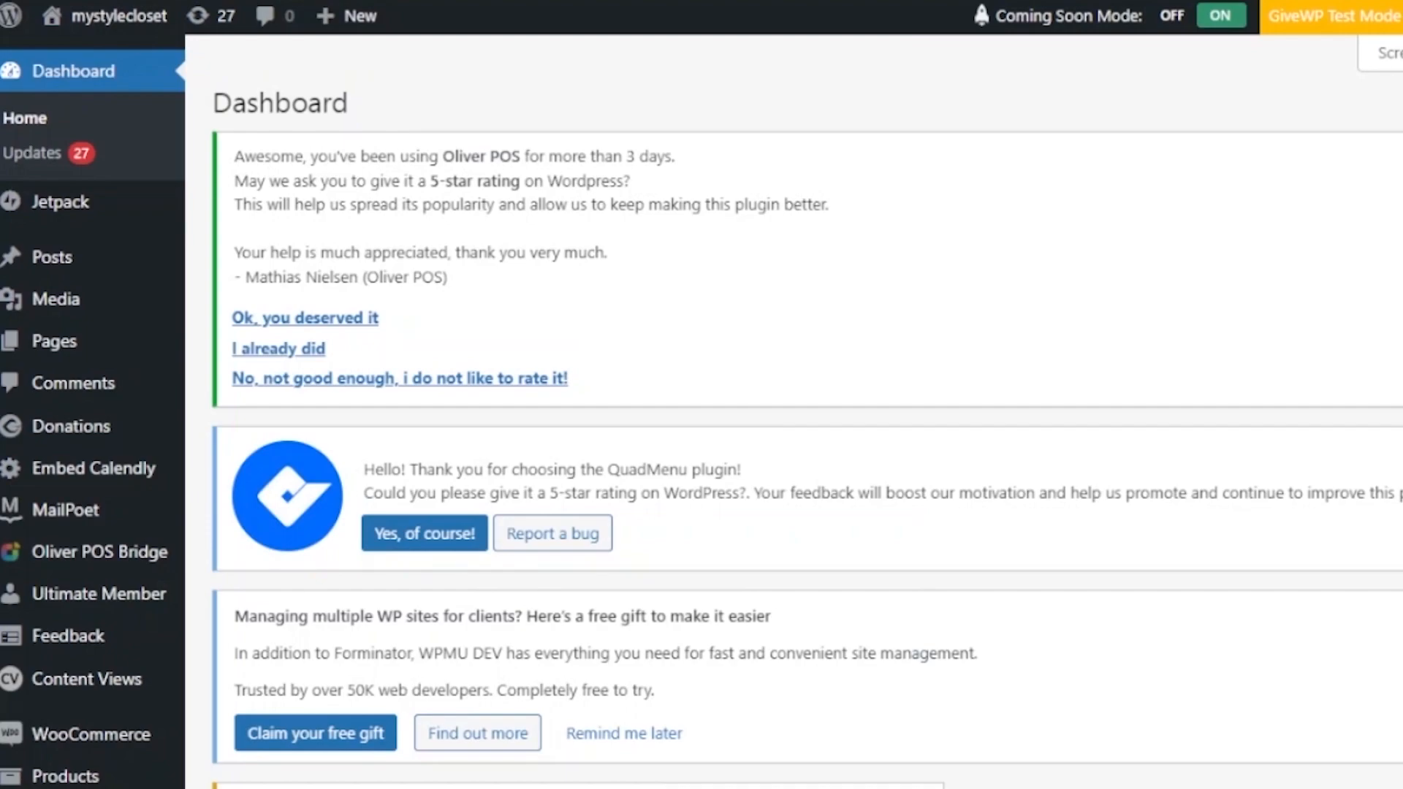
{"action": "scroll", "coordinate": [840, 538], "scroll_direction": "down", "scroll_amount": 6}
{"action": "scroll", "coordinate": [840, 537], "scroll_direction": "up", "scroll_amount": 6}
{"action": "scroll", "coordinate": [807, 409], "scroll_direction": "down", "scroll_amount": 6}
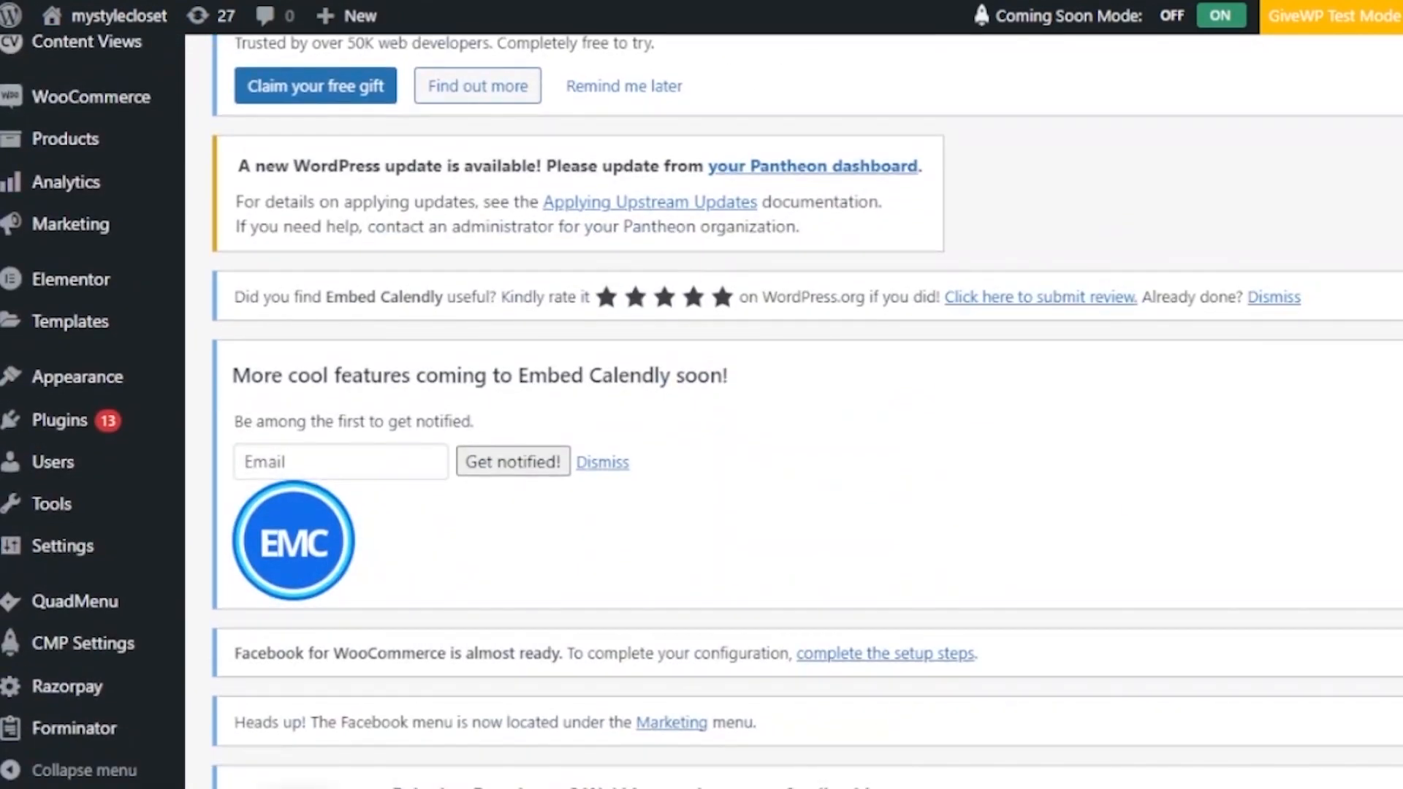
{"action": "mouse_move", "coordinate": [89, 420]}
{"action": "scroll", "coordinate": [807, 406], "scroll_direction": "up", "scroll_amount": 9}
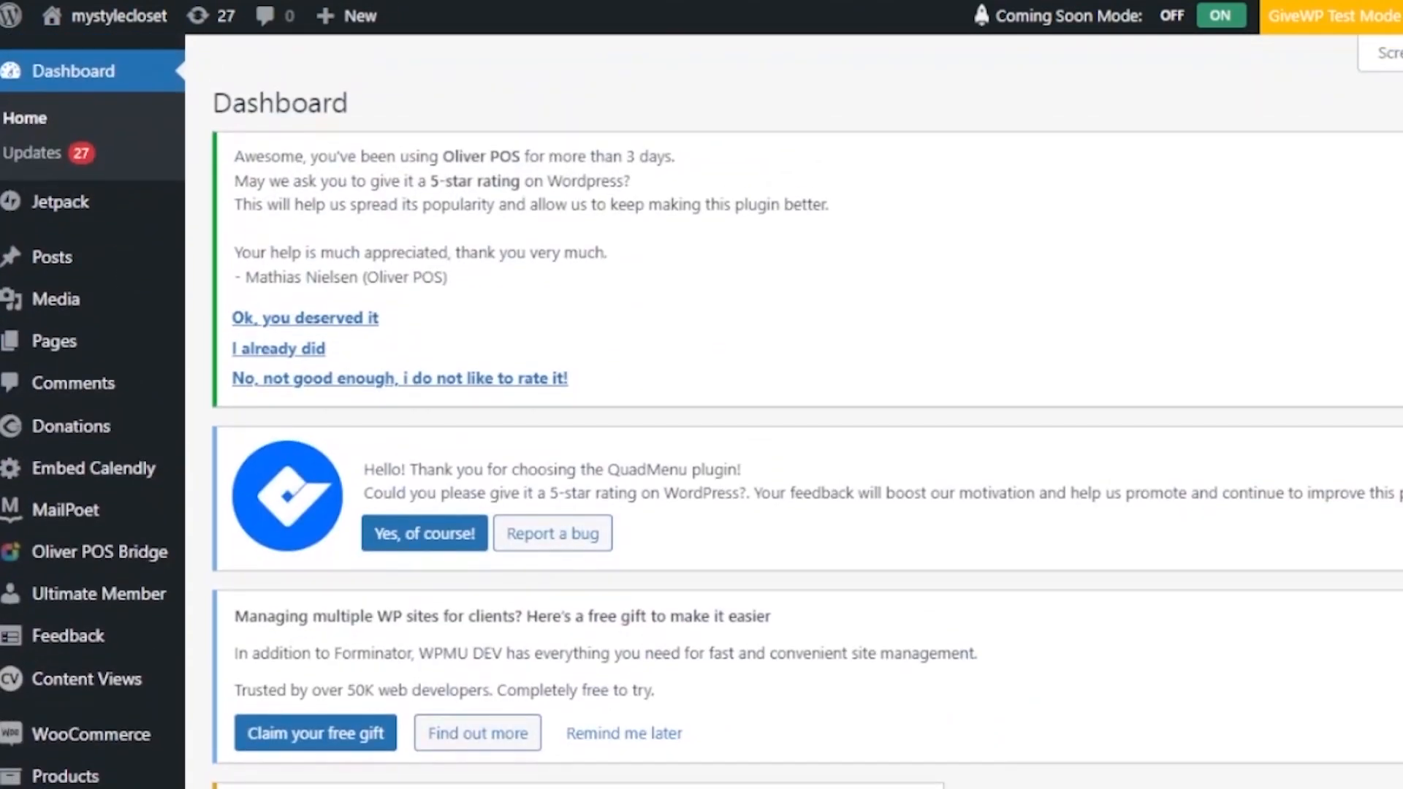
{"action": "scroll", "coordinate": [807, 405], "scroll_direction": "down", "scroll_amount": 1}
{"action": "scroll", "coordinate": [807, 406], "scroll_direction": "up", "scroll_amount": 1}
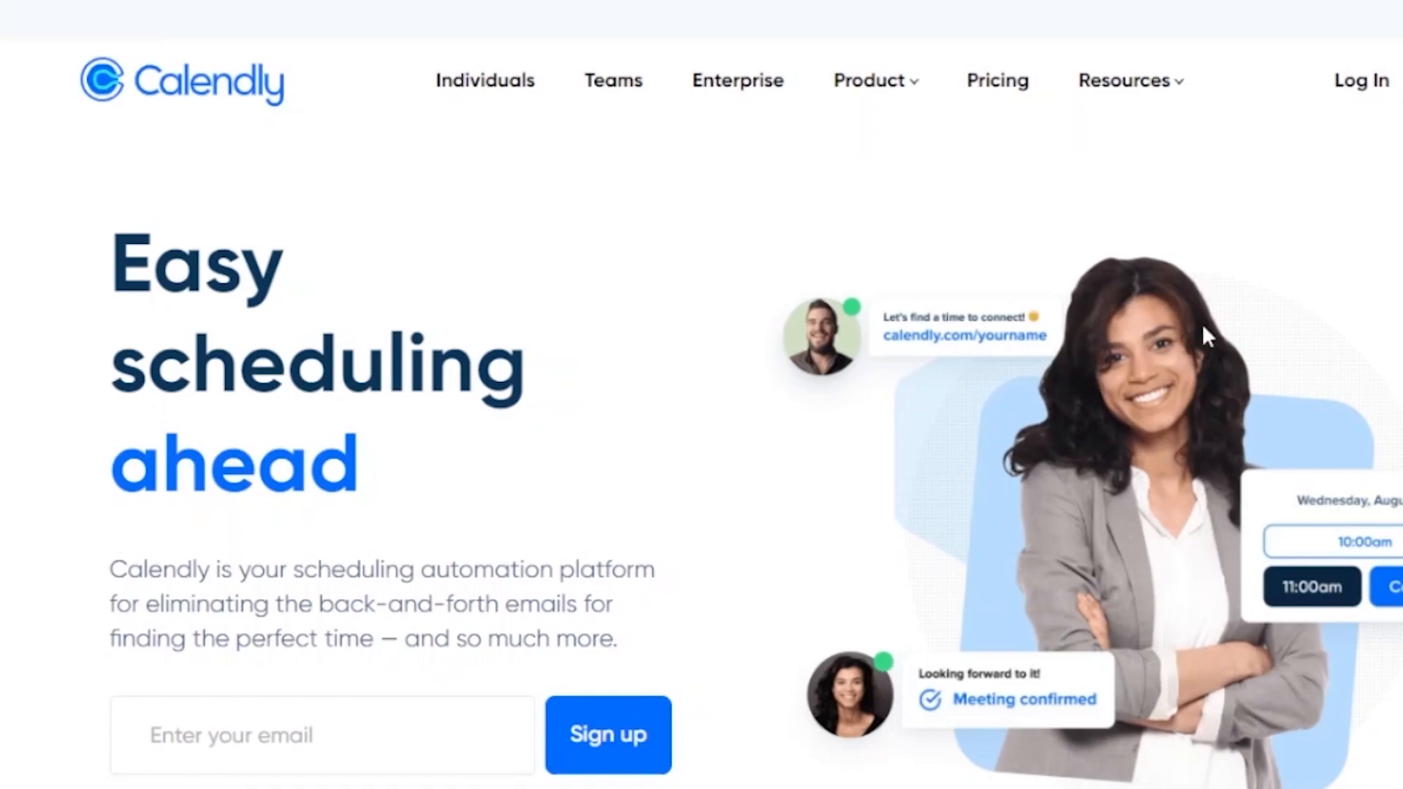
Step: Switch to the Calendly website and start logging in to the account
{"action": "scroll", "coordinate": [702, 394], "scroll_direction": "down", "scroll_amount": 10}
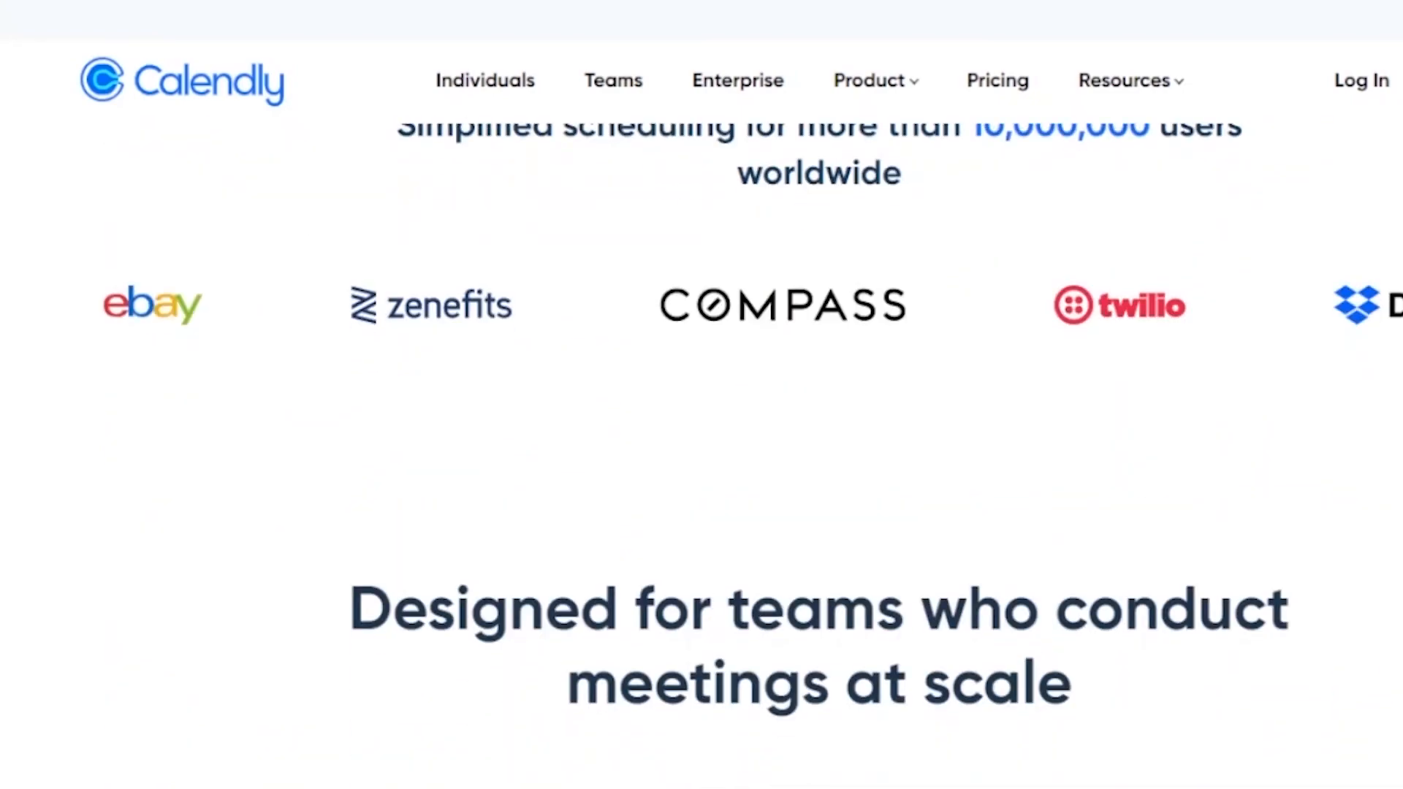
{"action": "scroll", "coordinate": [702, 395], "scroll_direction": "up", "scroll_amount": 10}
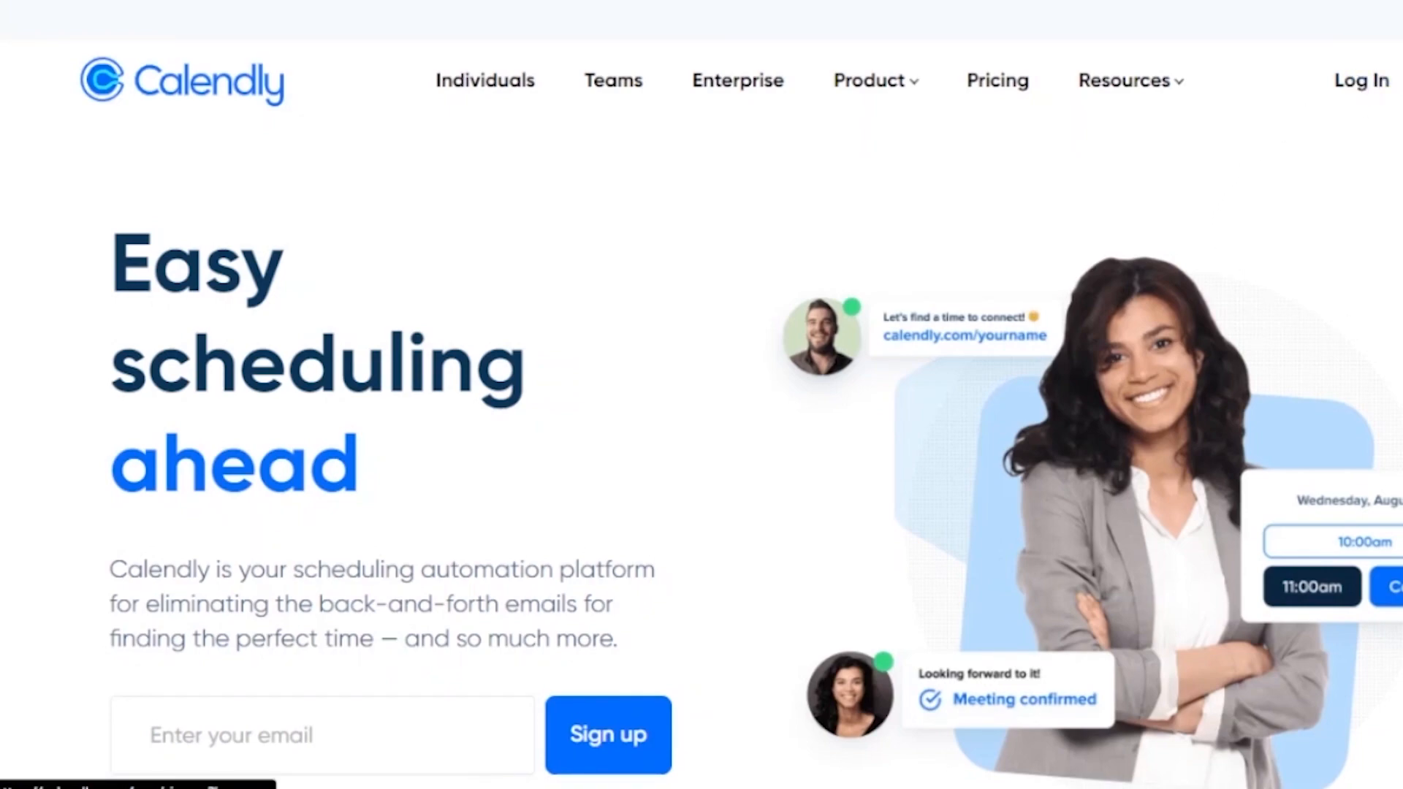
{"action": "left_click", "coordinate": [1374, 82]}
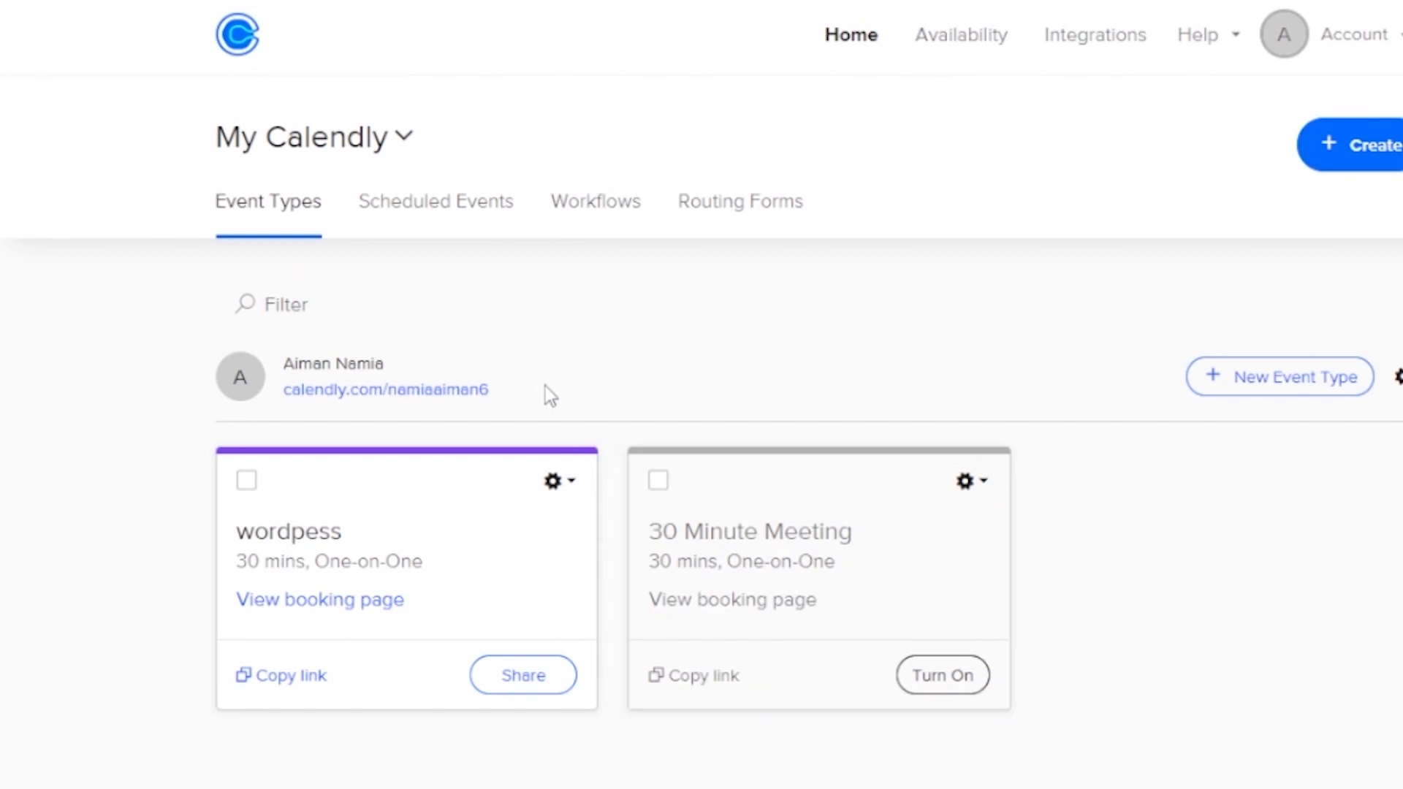
Step: Open the account's link-sharing options and choose Inline Embed for adding Calendly to the website
{"action": "left_click", "coordinate": [1395, 44]}
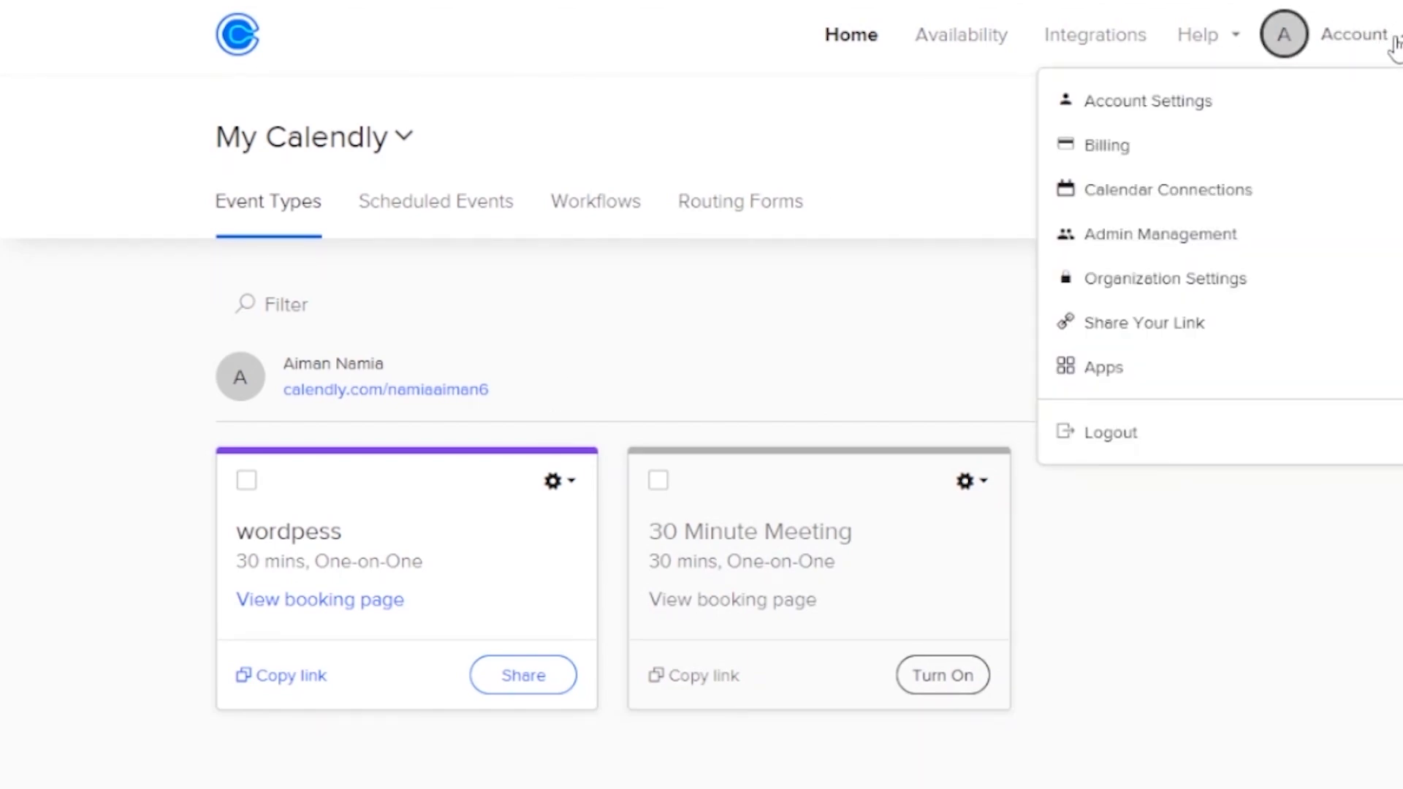
{"action": "left_click", "coordinate": [1202, 331]}
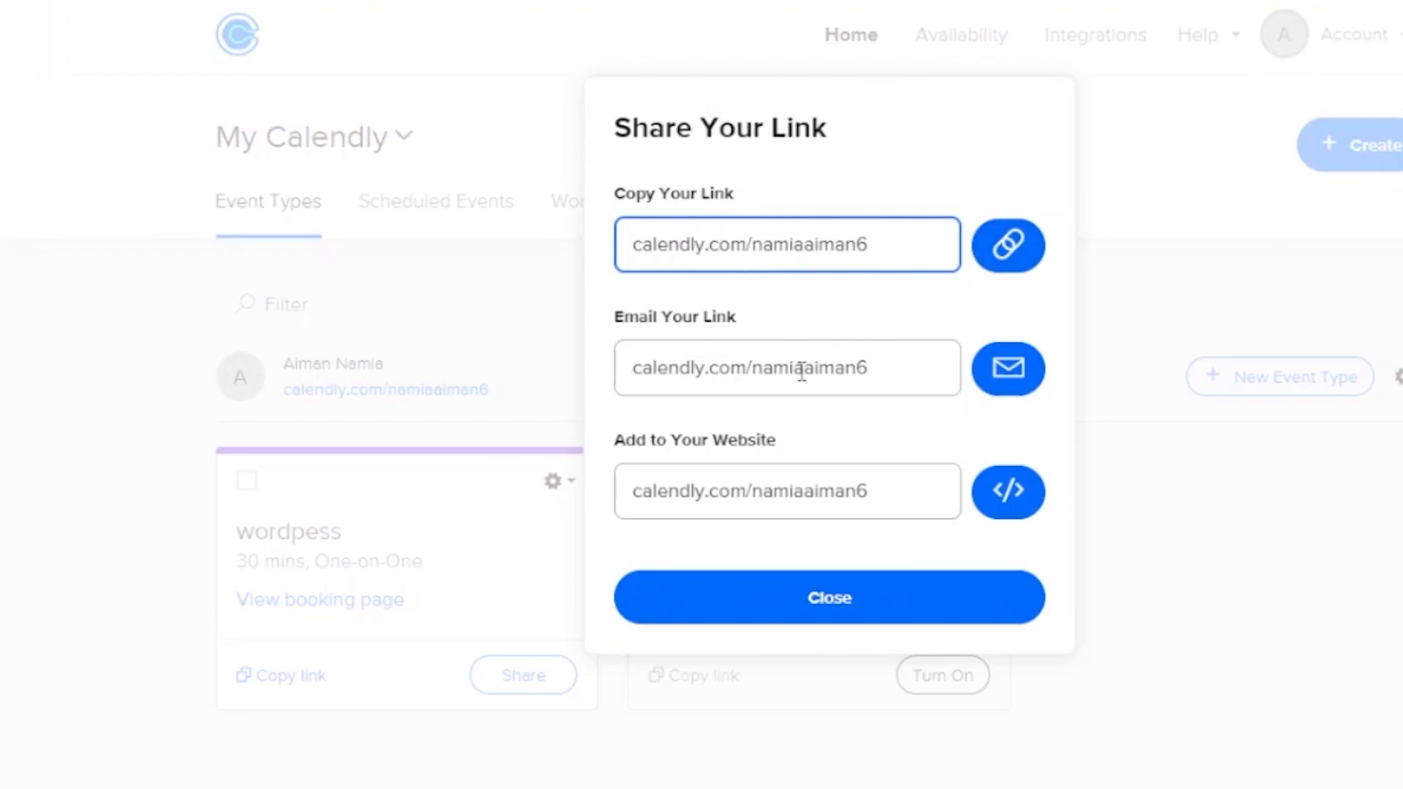
{"action": "left_click", "coordinate": [1000, 510]}
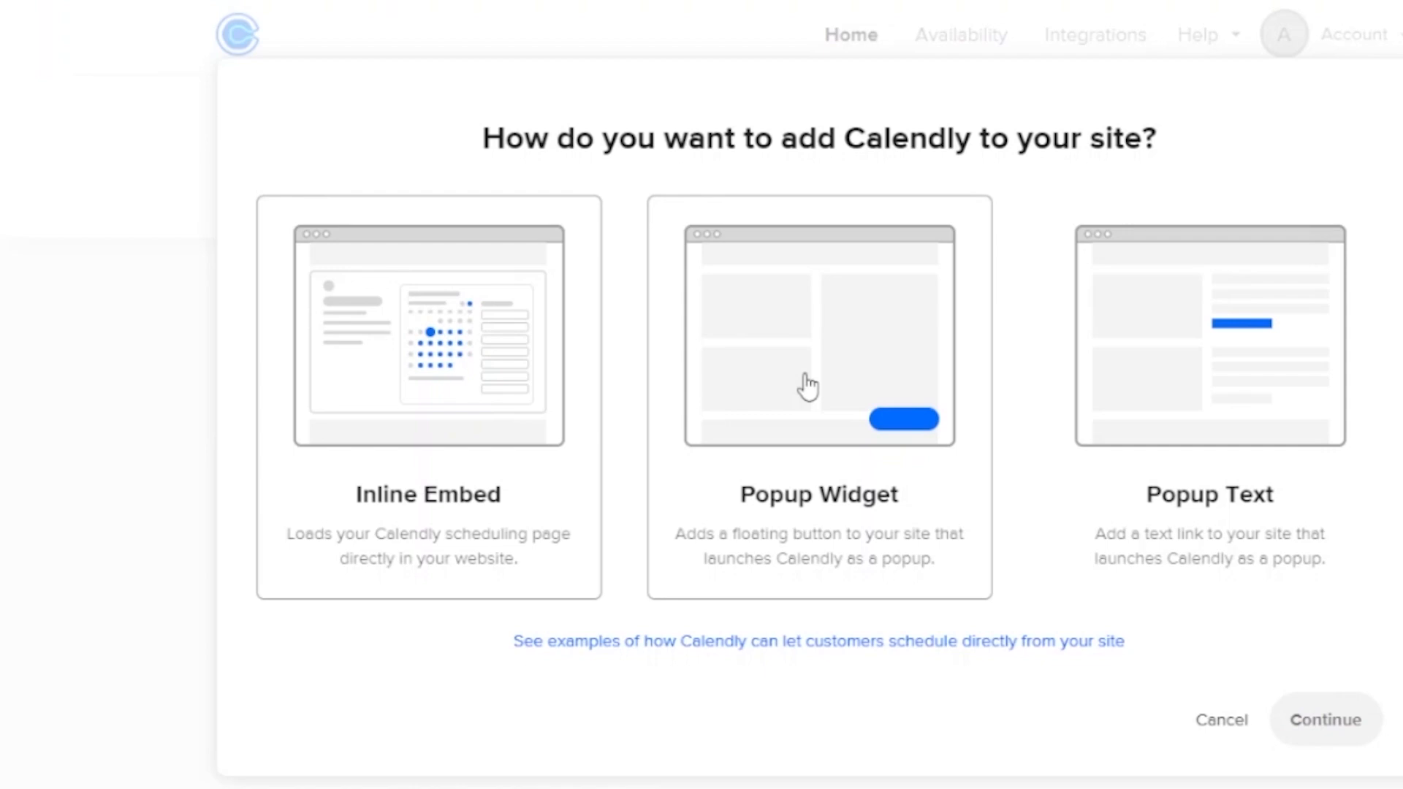
{"action": "left_click", "coordinate": [428, 431]}
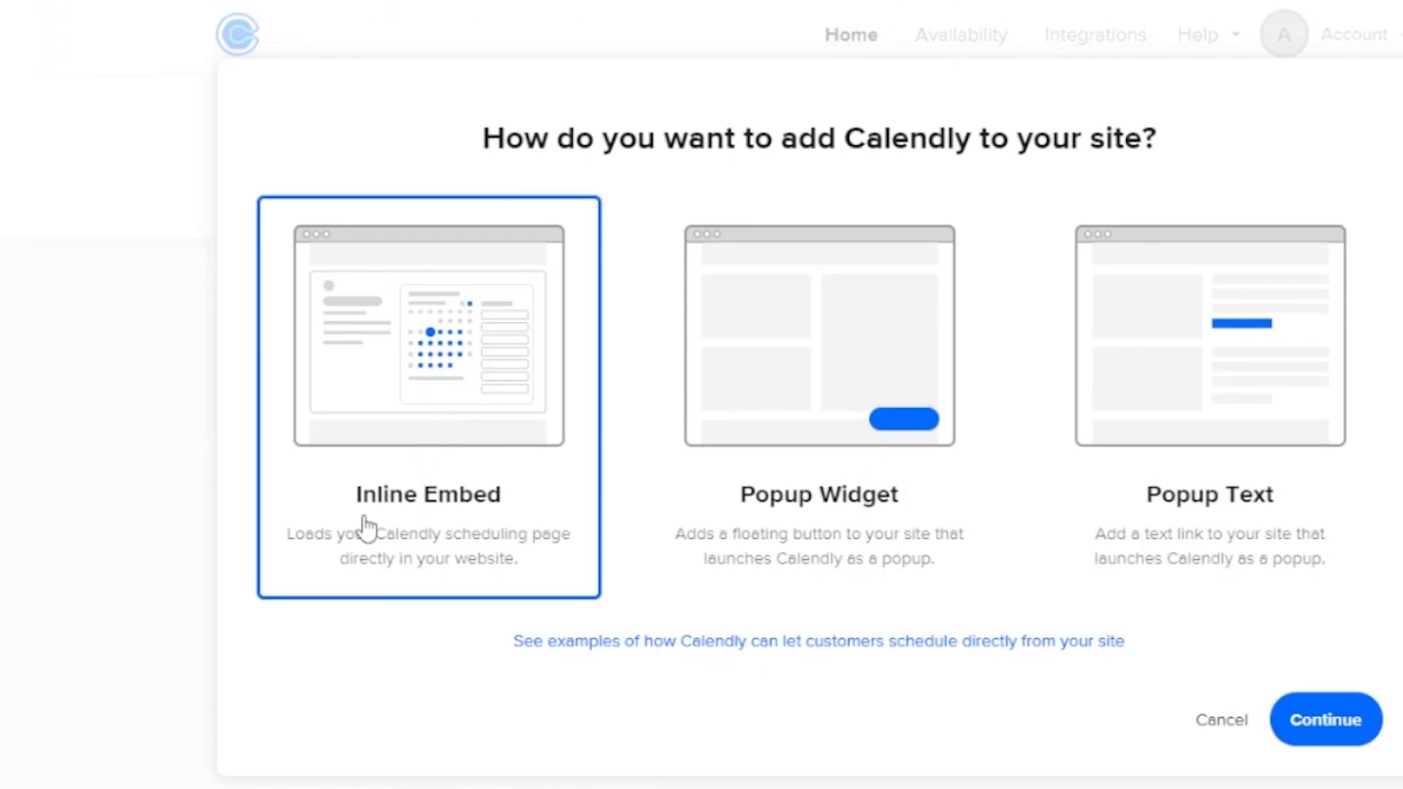
{"action": "left_click", "coordinate": [1320, 731]}
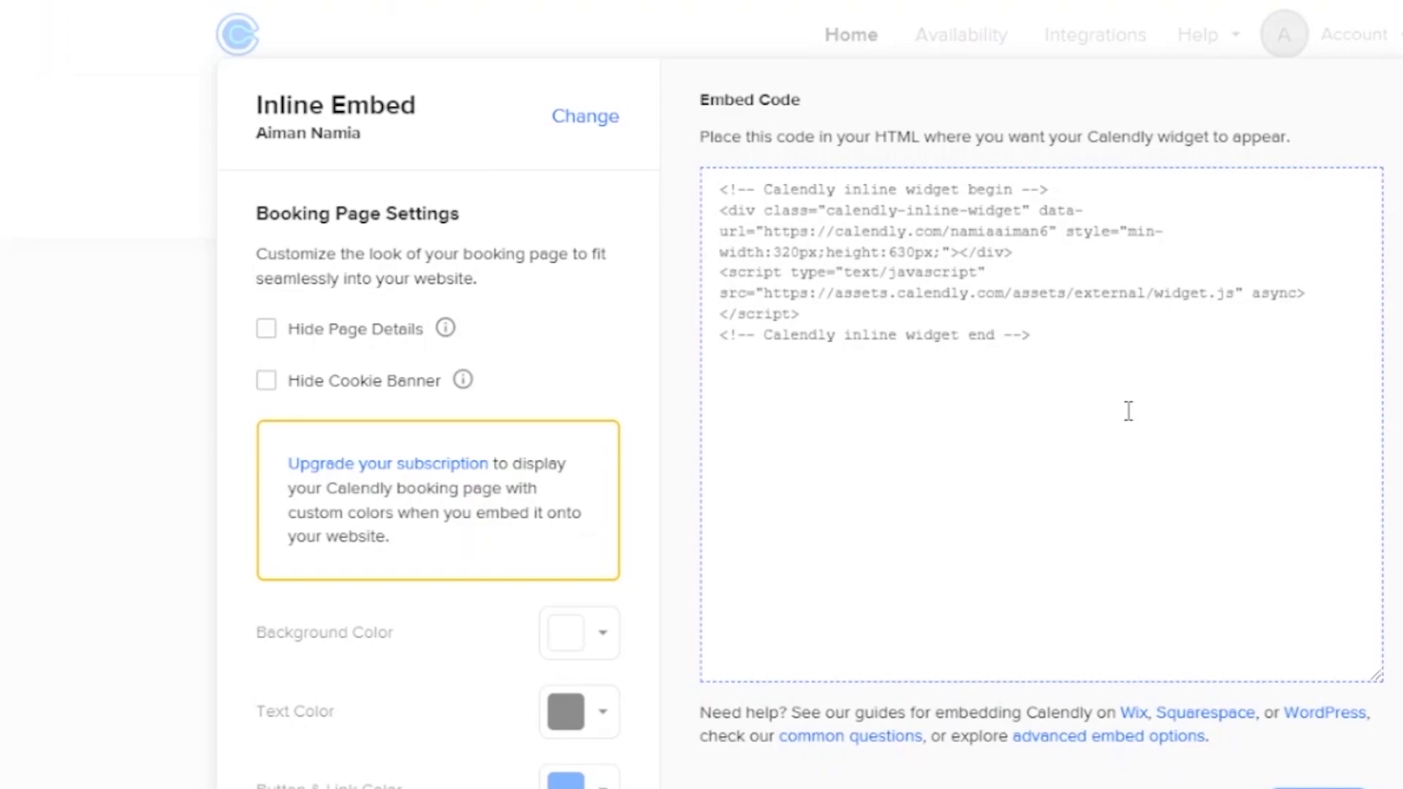
Step: Enable Hide Page Details and Hide Cookie Banner for the inline embed, and copy its embed code
{"action": "scroll", "coordinate": [808, 401], "scroll_direction": "down", "scroll_amount": 1}
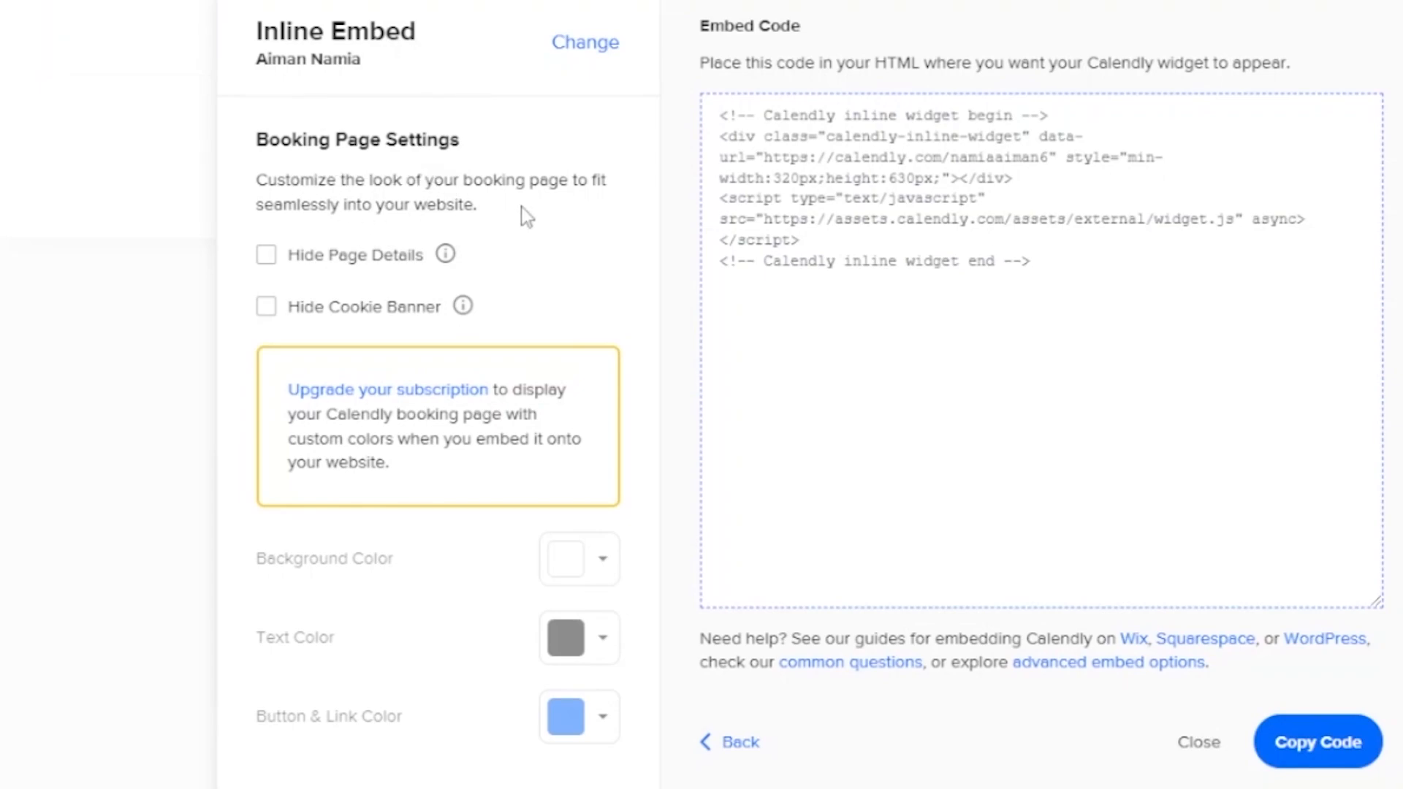
{"action": "left_click", "coordinate": [277, 258]}
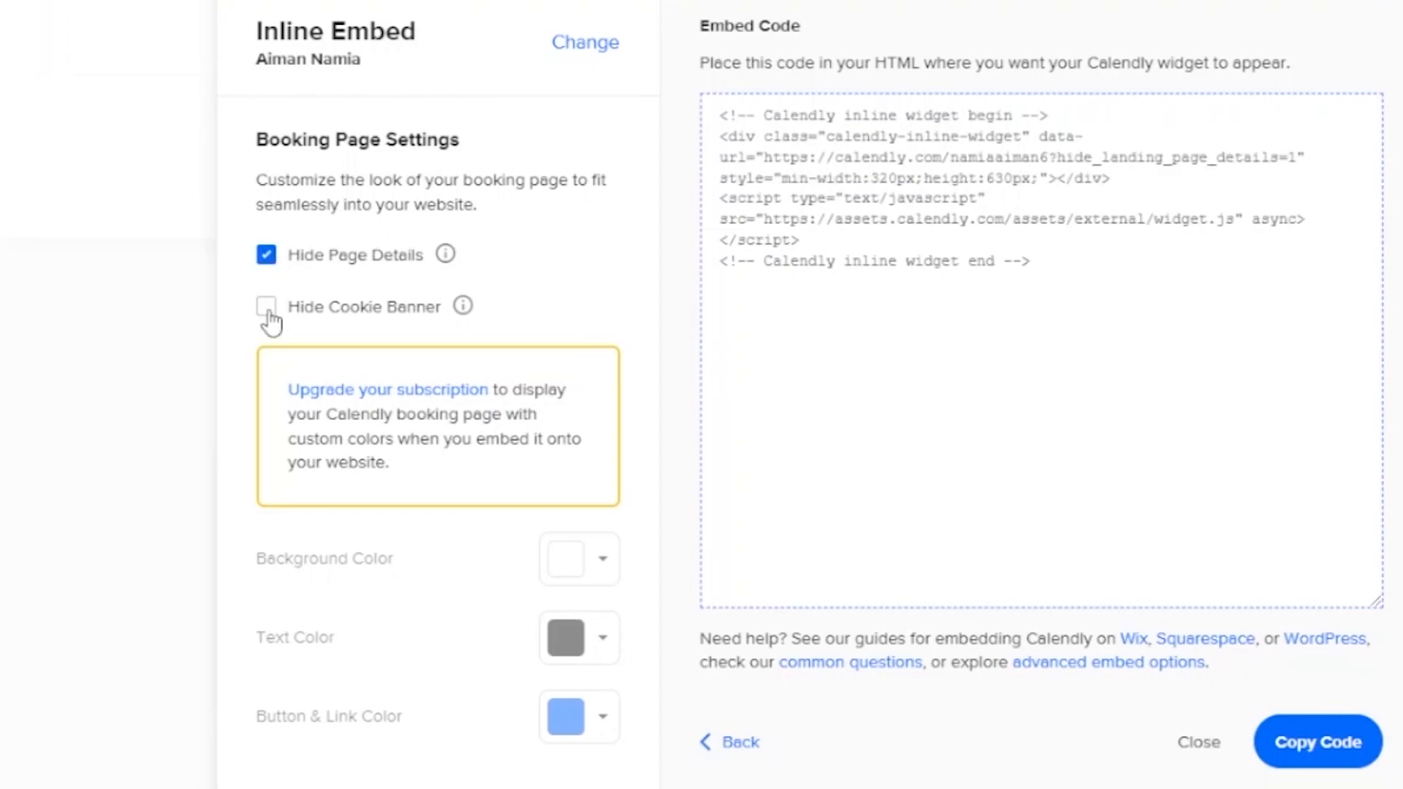
{"action": "left_click", "coordinate": [268, 310]}
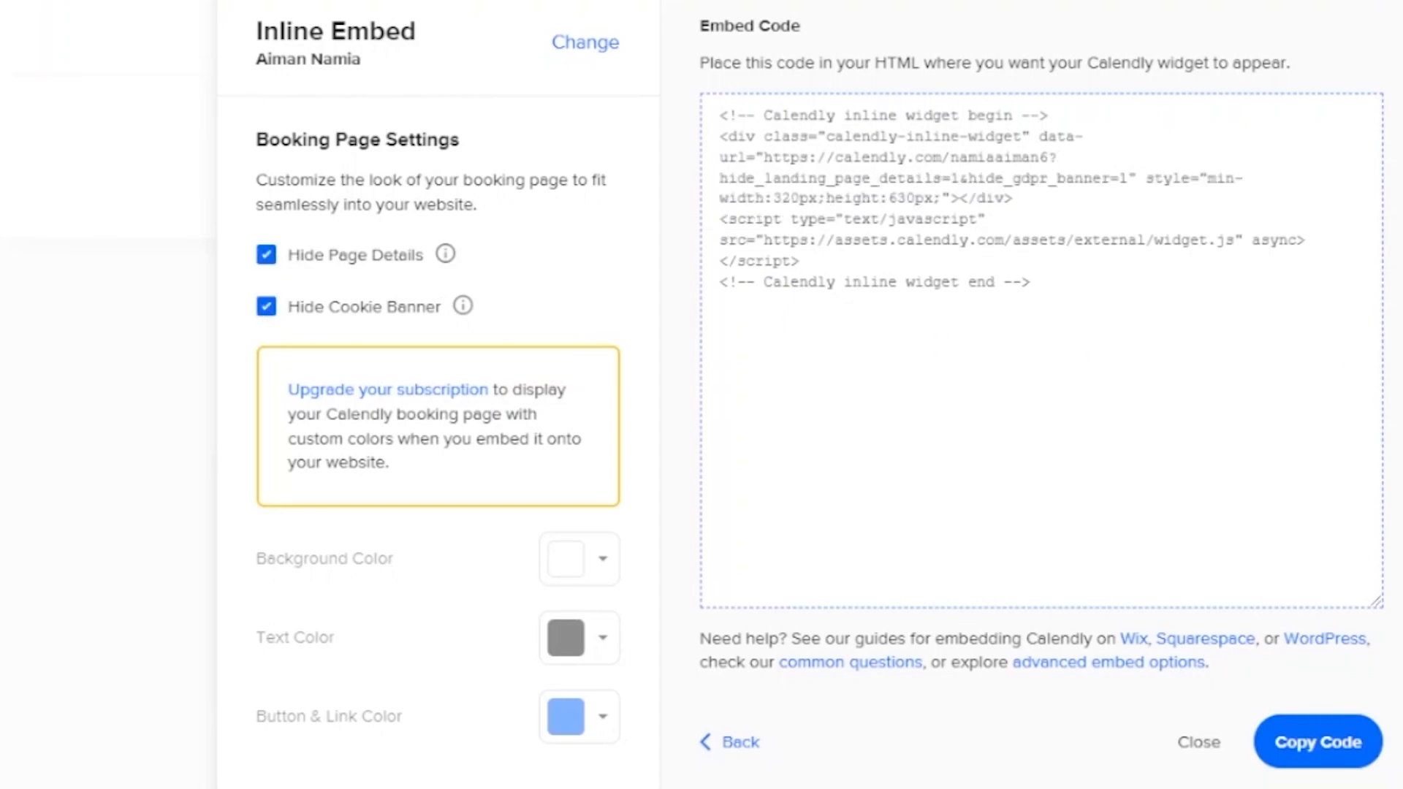
{"action": "scroll", "coordinate": [1272, 398], "scroll_direction": "down", "scroll_amount": 1}
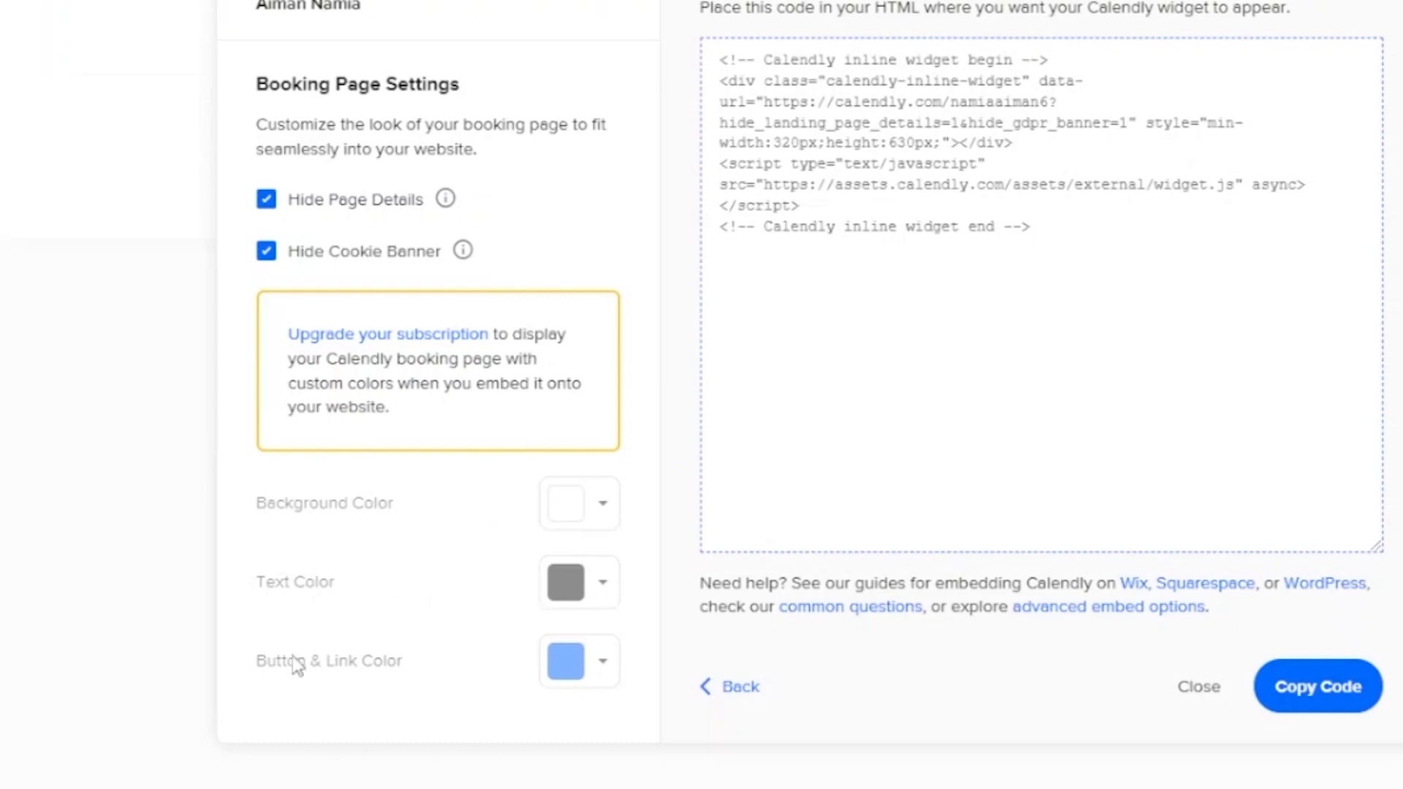
{"action": "scroll", "coordinate": [1398, 643], "scroll_direction": "up", "scroll_amount": 1}
{"action": "scroll", "coordinate": [1397, 643], "scroll_direction": "down", "scroll_amount": 1}
{"action": "left_click", "coordinate": [1353, 682]}
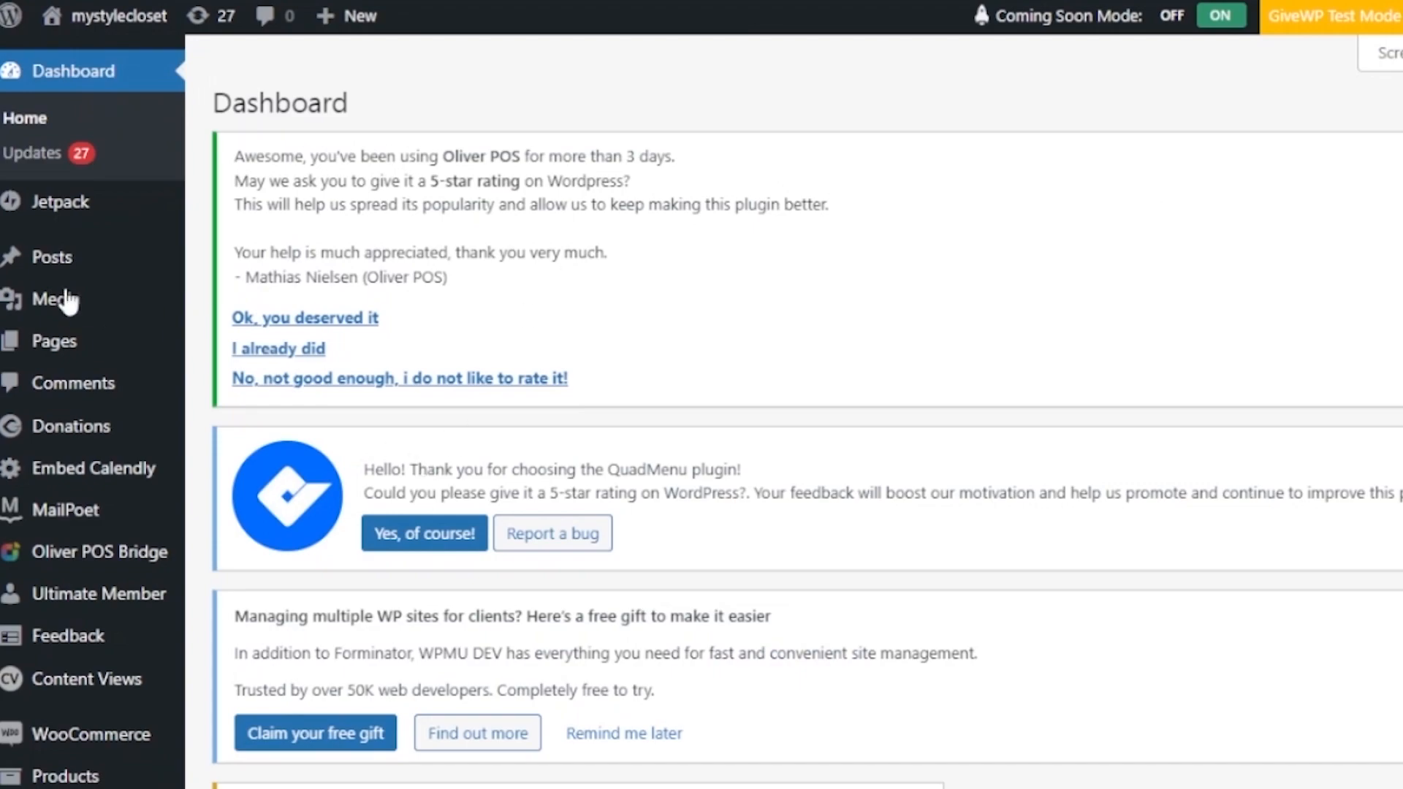
Step: Switch to the WordPress dashboard and create a new page titled "appointments"
{"action": "mouse_move", "coordinate": [47, 350]}
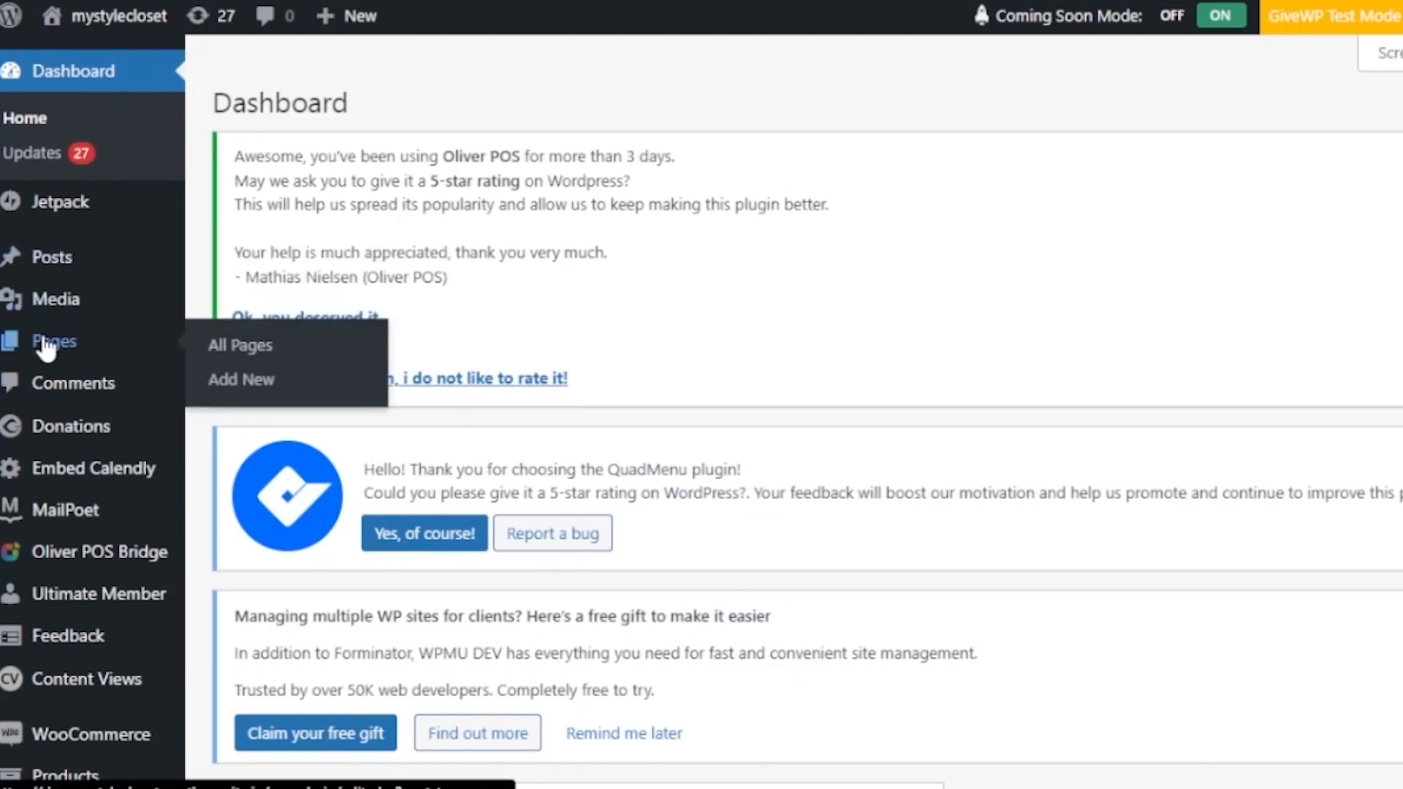
{"action": "left_click", "coordinate": [229, 381]}
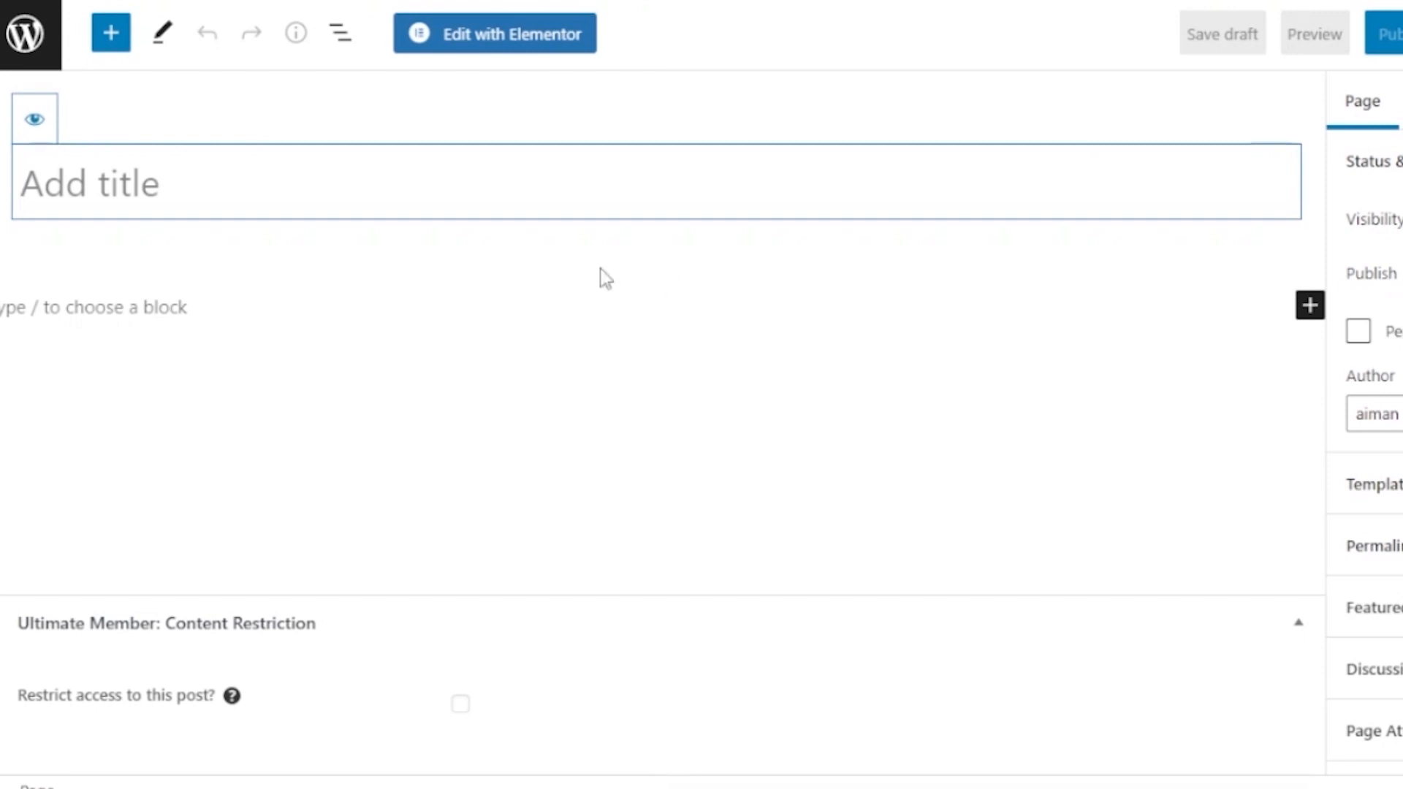
{"action": "type", "text": "a"}
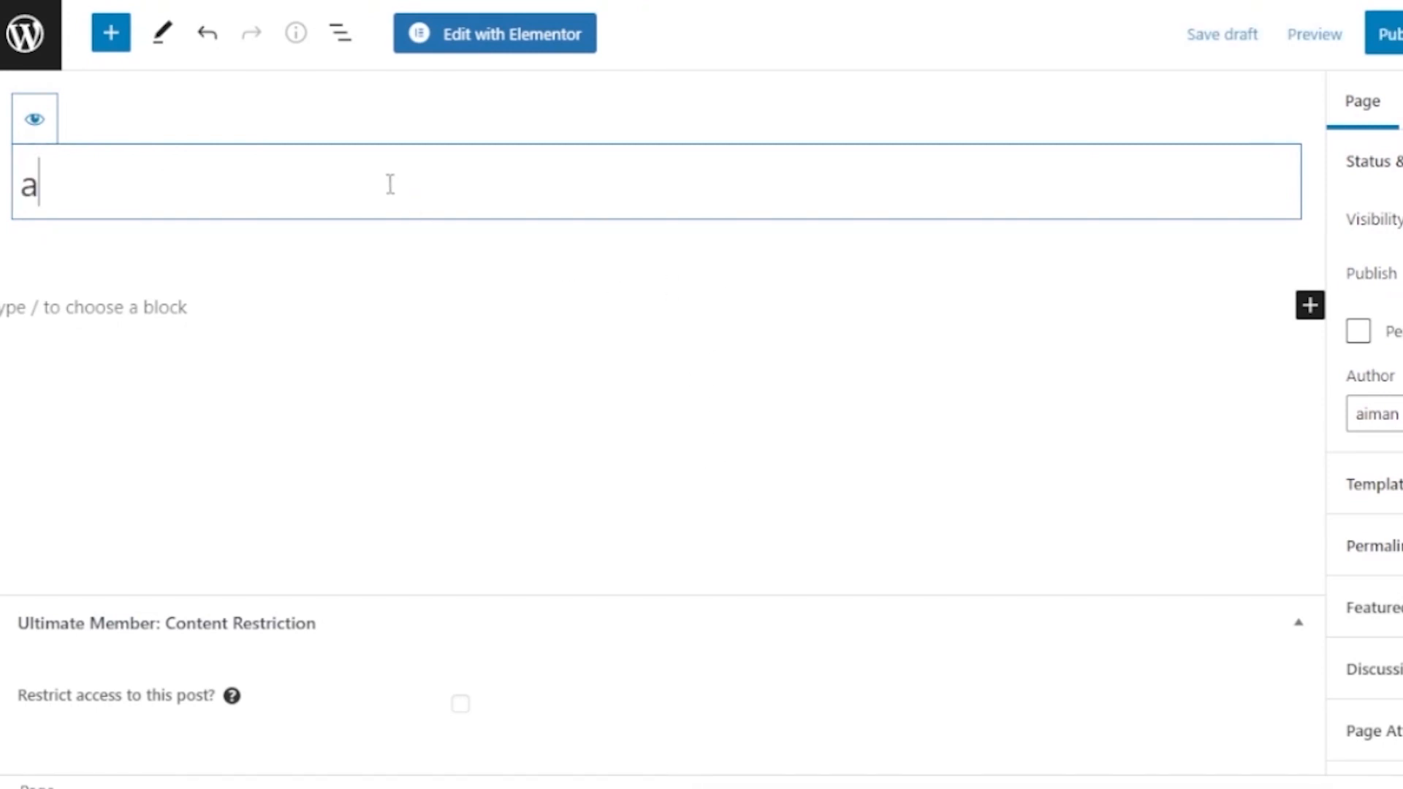
{"action": "type", "text": "ppointments"}
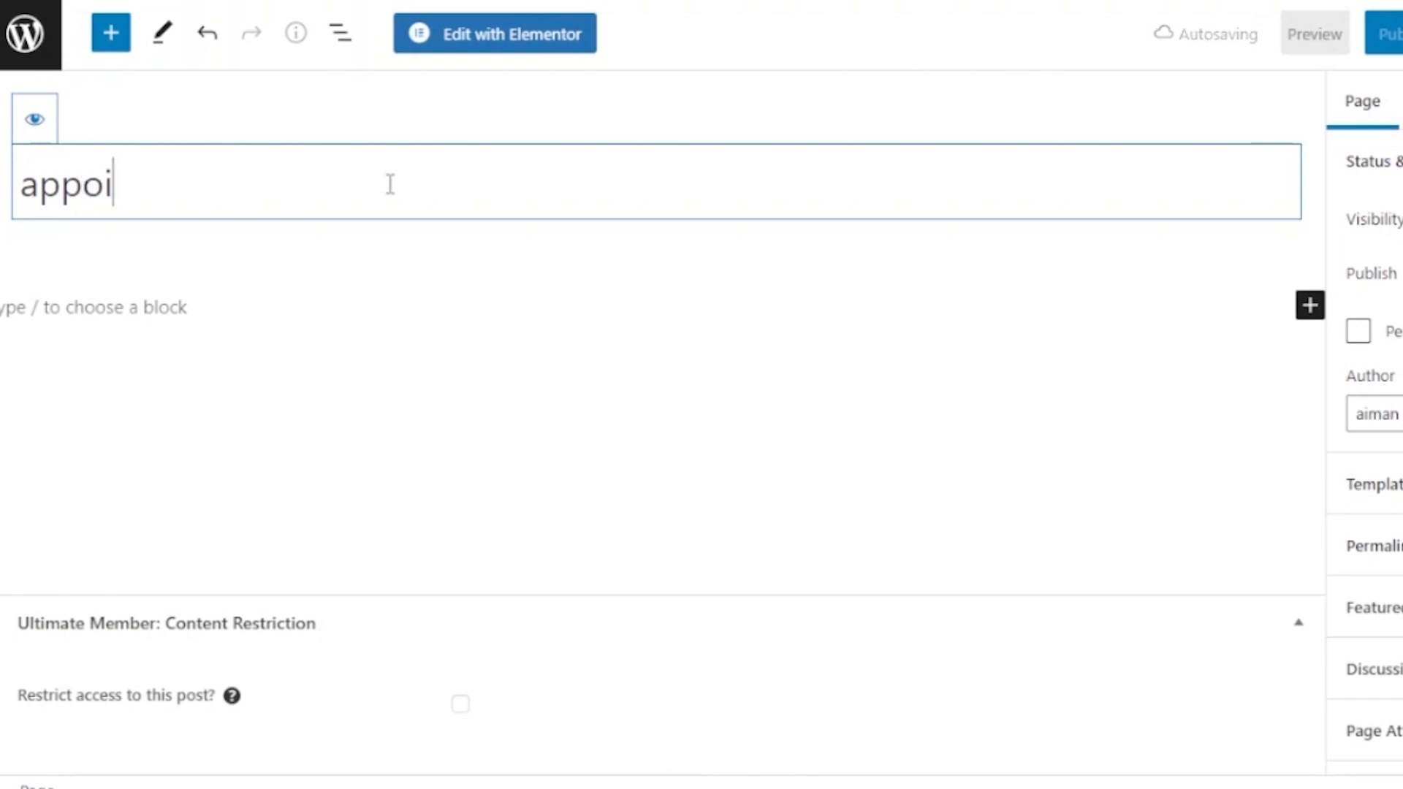
{"action": "left_click", "coordinate": [179, 294]}
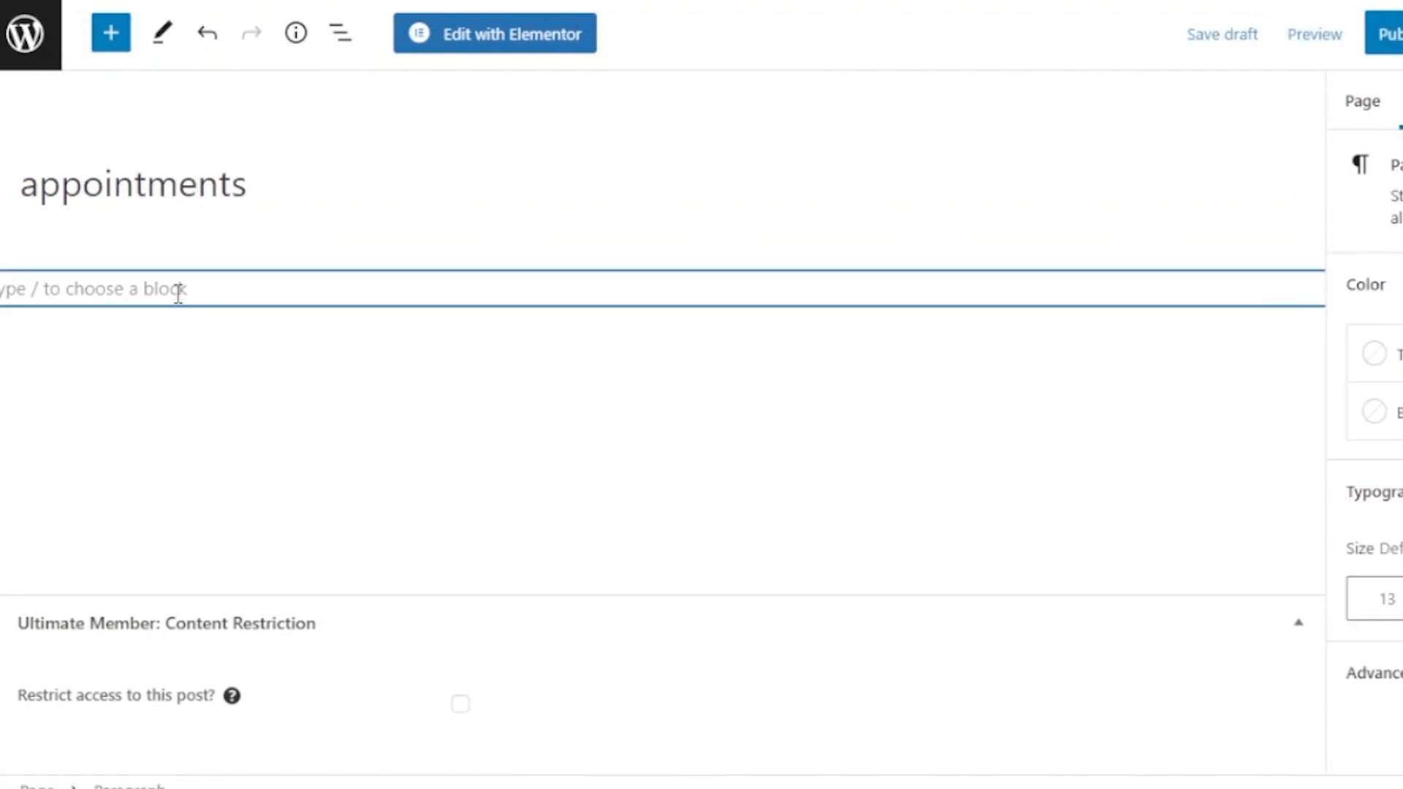
{"action": "left_click", "coordinate": [251, 172]}
Step: Insert a Code block below the page title and paste the copied Calendly embed code into it
{"action": "left_click", "coordinate": [188, 284]}
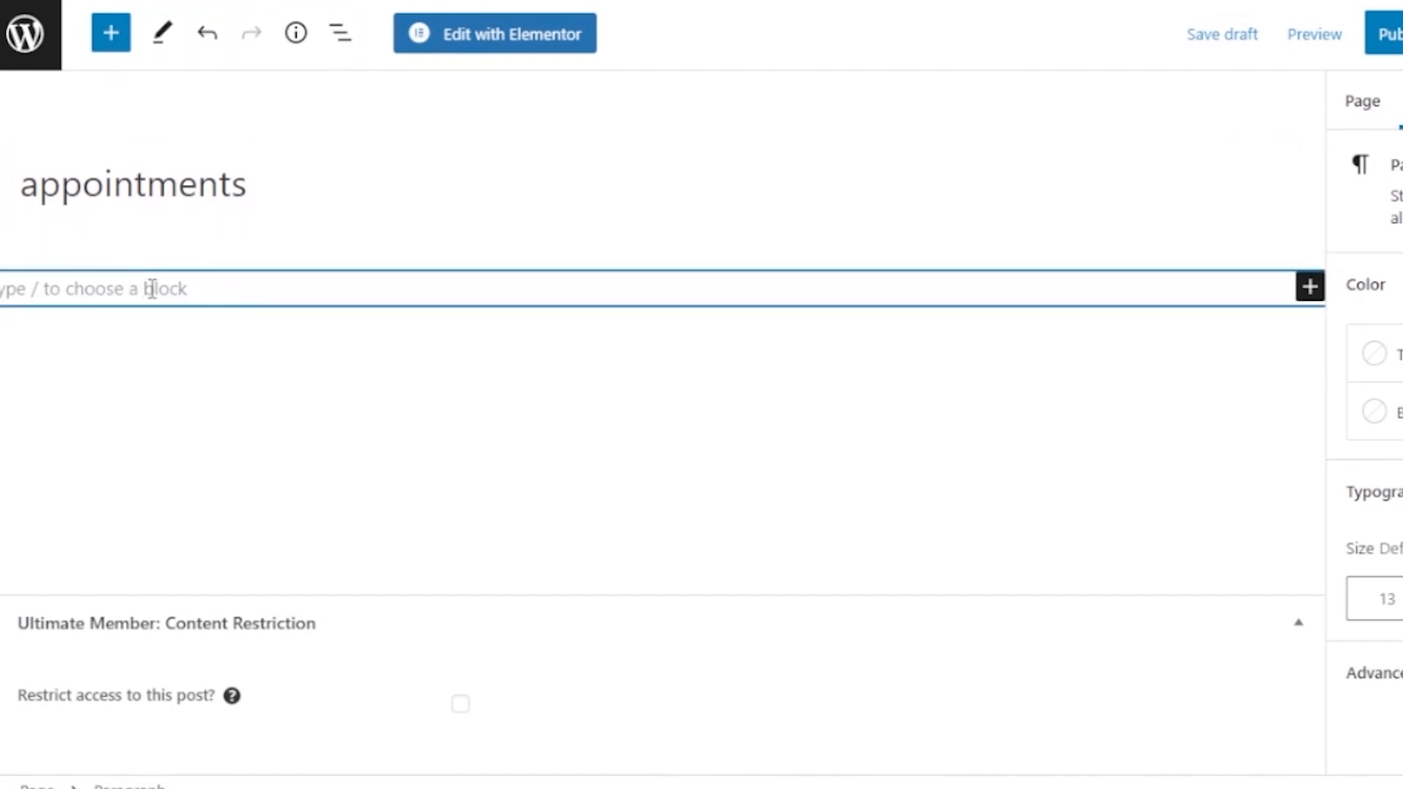
{"action": "left_click", "coordinate": [1308, 292]}
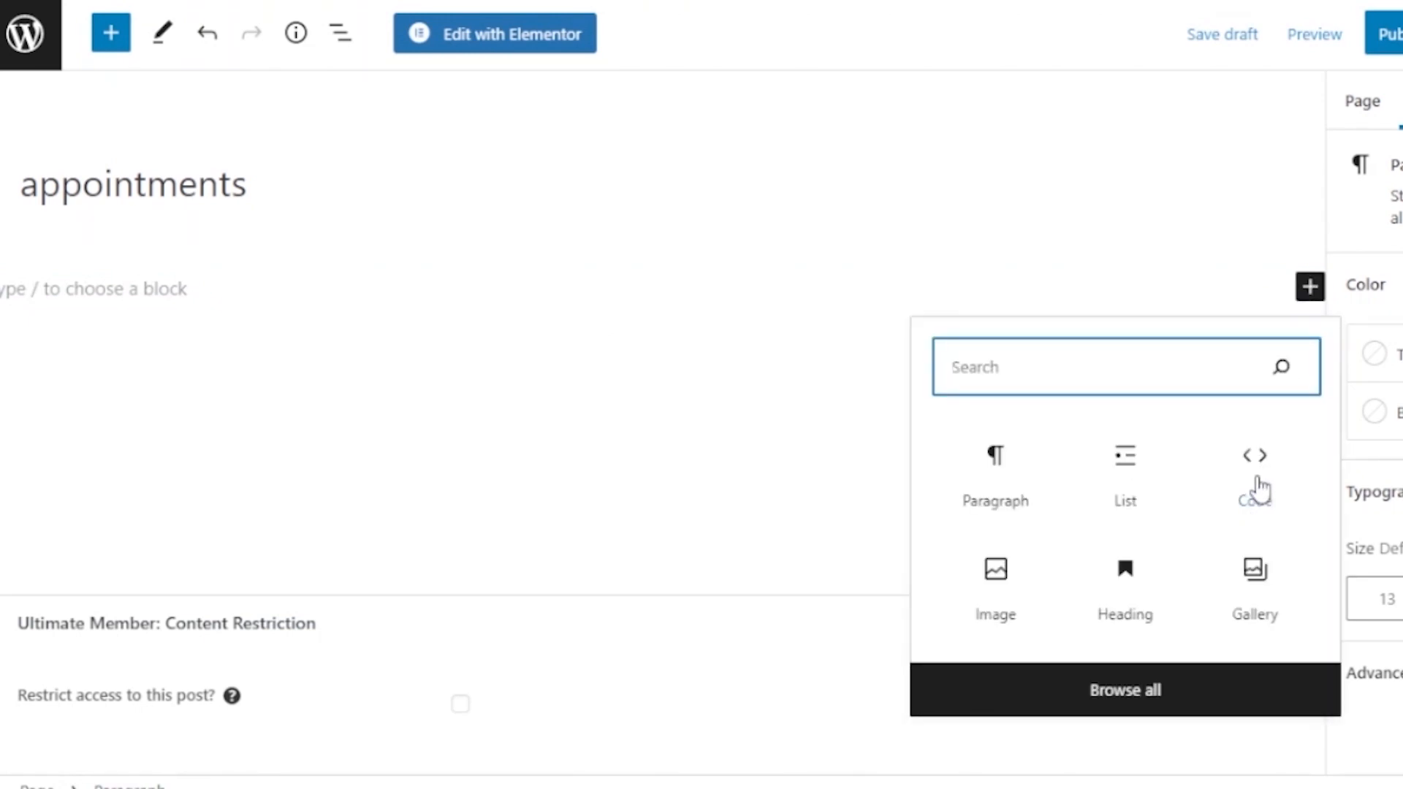
{"action": "left_click", "coordinate": [1257, 482]}
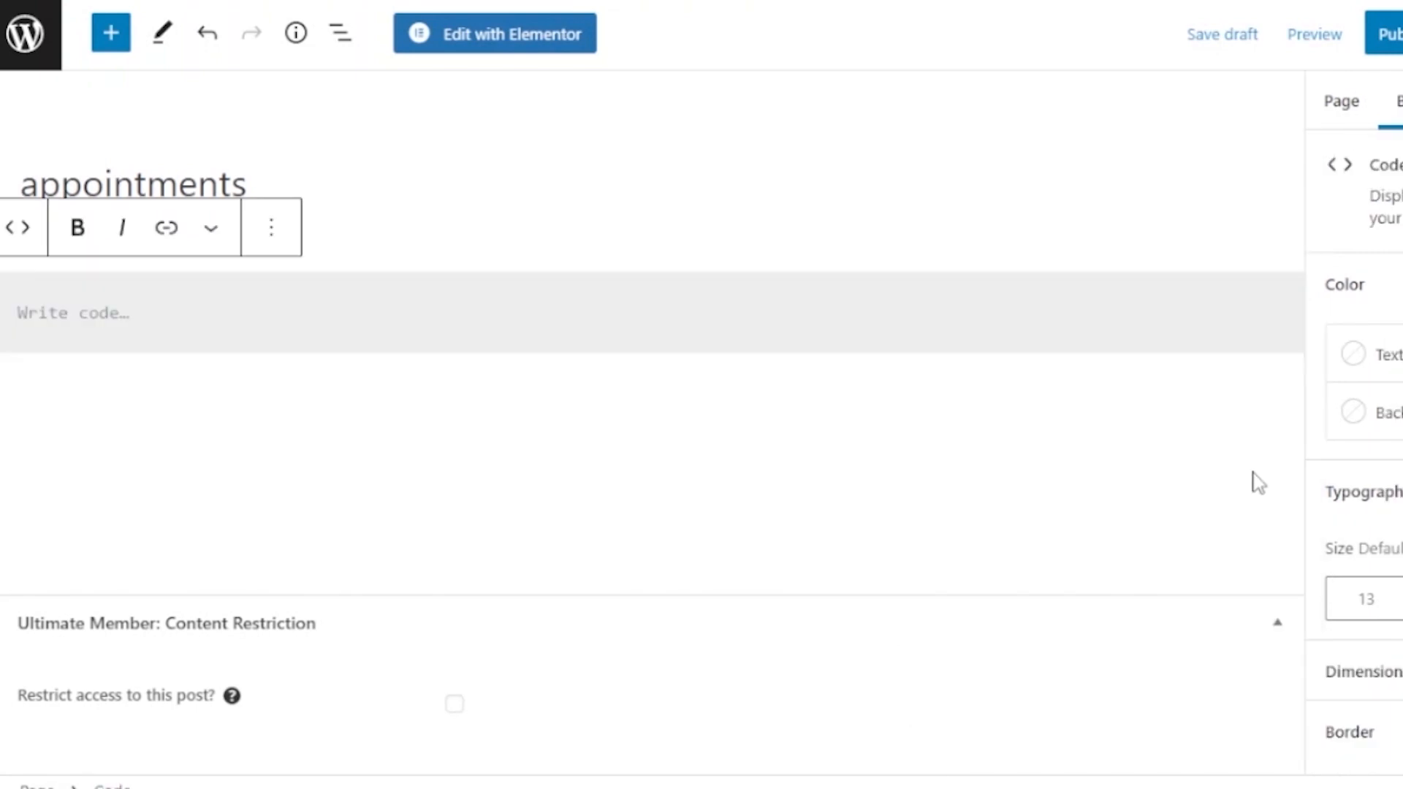
{"action": "right_click", "coordinate": [38, 312]}
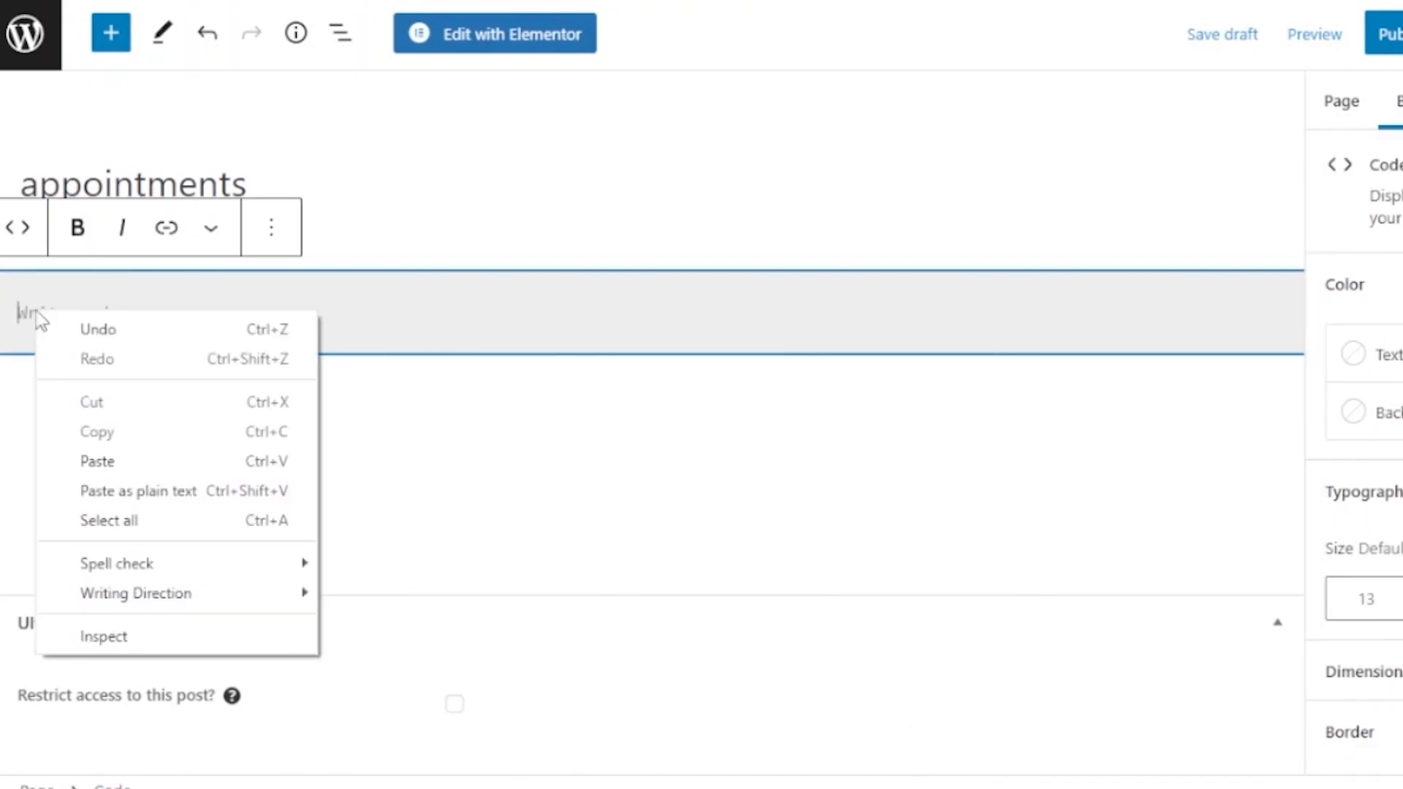
{"action": "left_click", "coordinate": [122, 464]}
{"action": "left_click", "coordinate": [385, 405]}
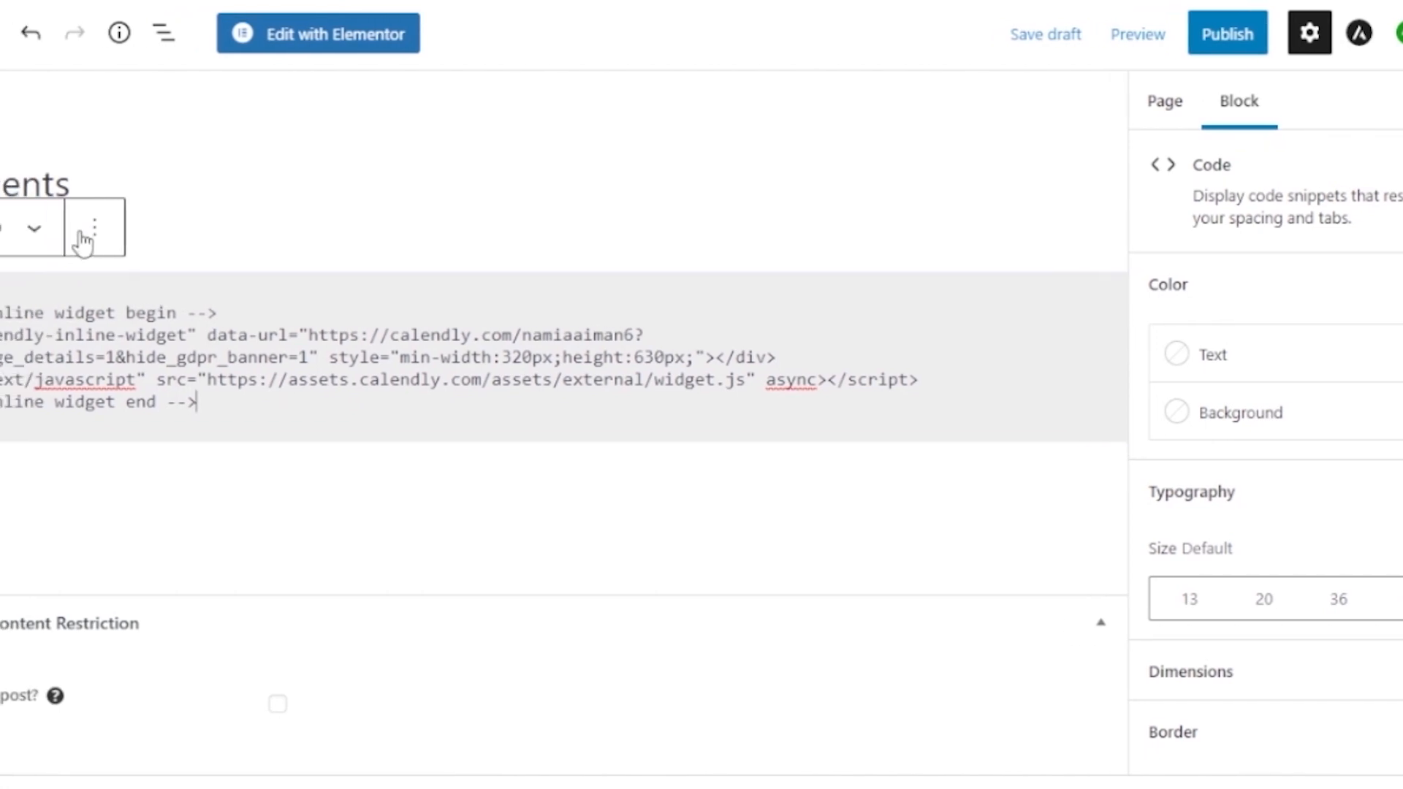
{"action": "left_click", "coordinate": [41, 231]}
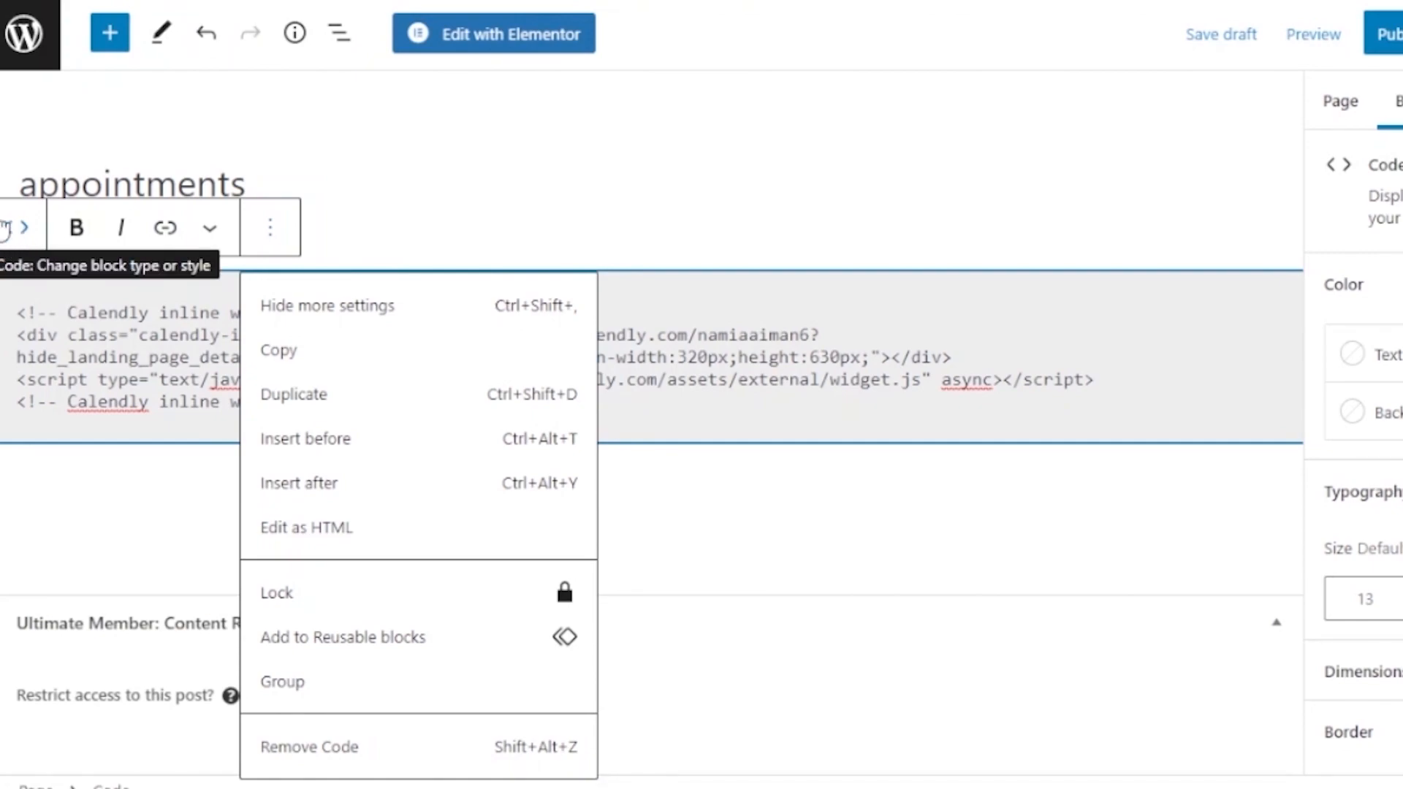
{"action": "left_click", "coordinate": [1077, 541]}
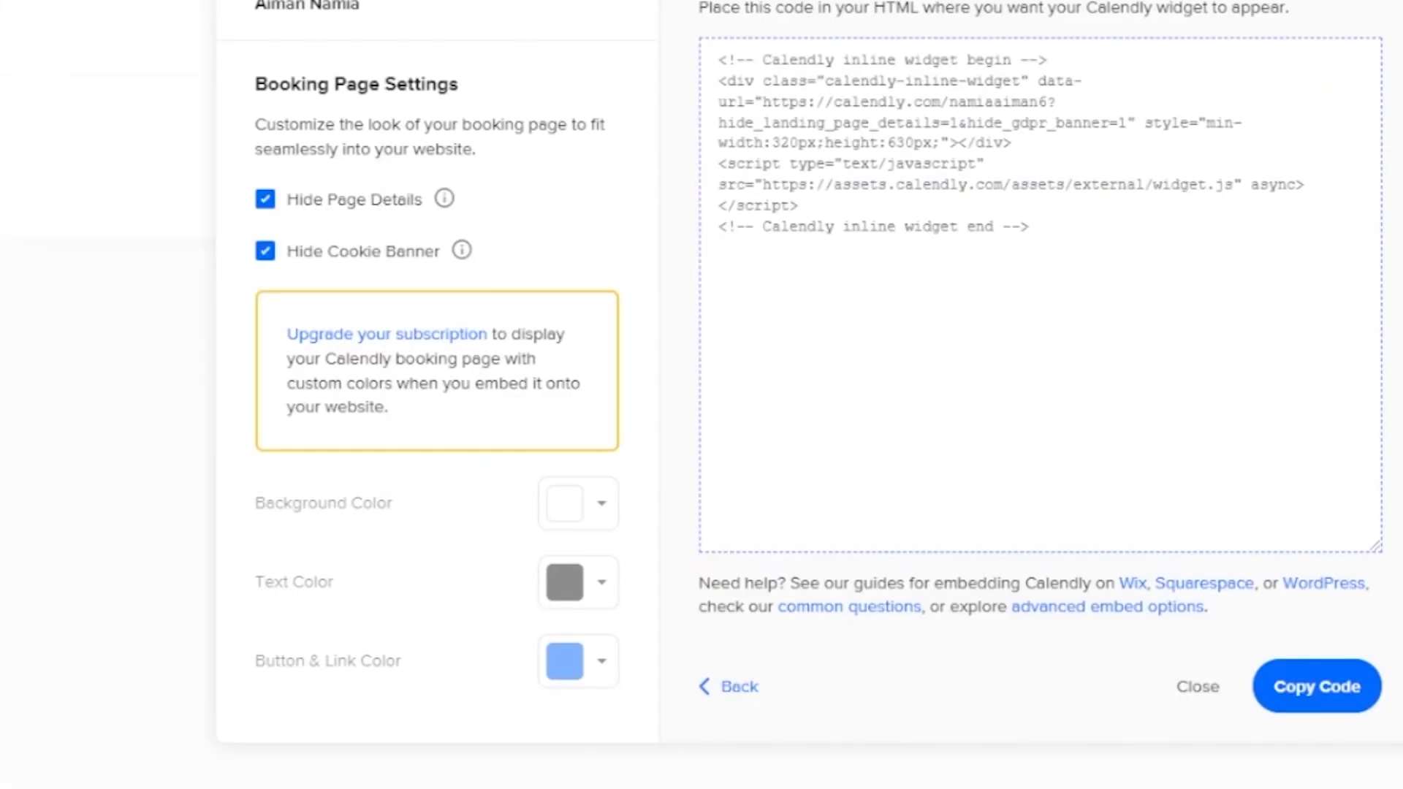
Step: Switch back to Calendly, close the inline embed dialog, and view the available options for creating events
{"action": "scroll", "coordinate": [808, 395], "scroll_direction": "up", "scroll_amount": 2}
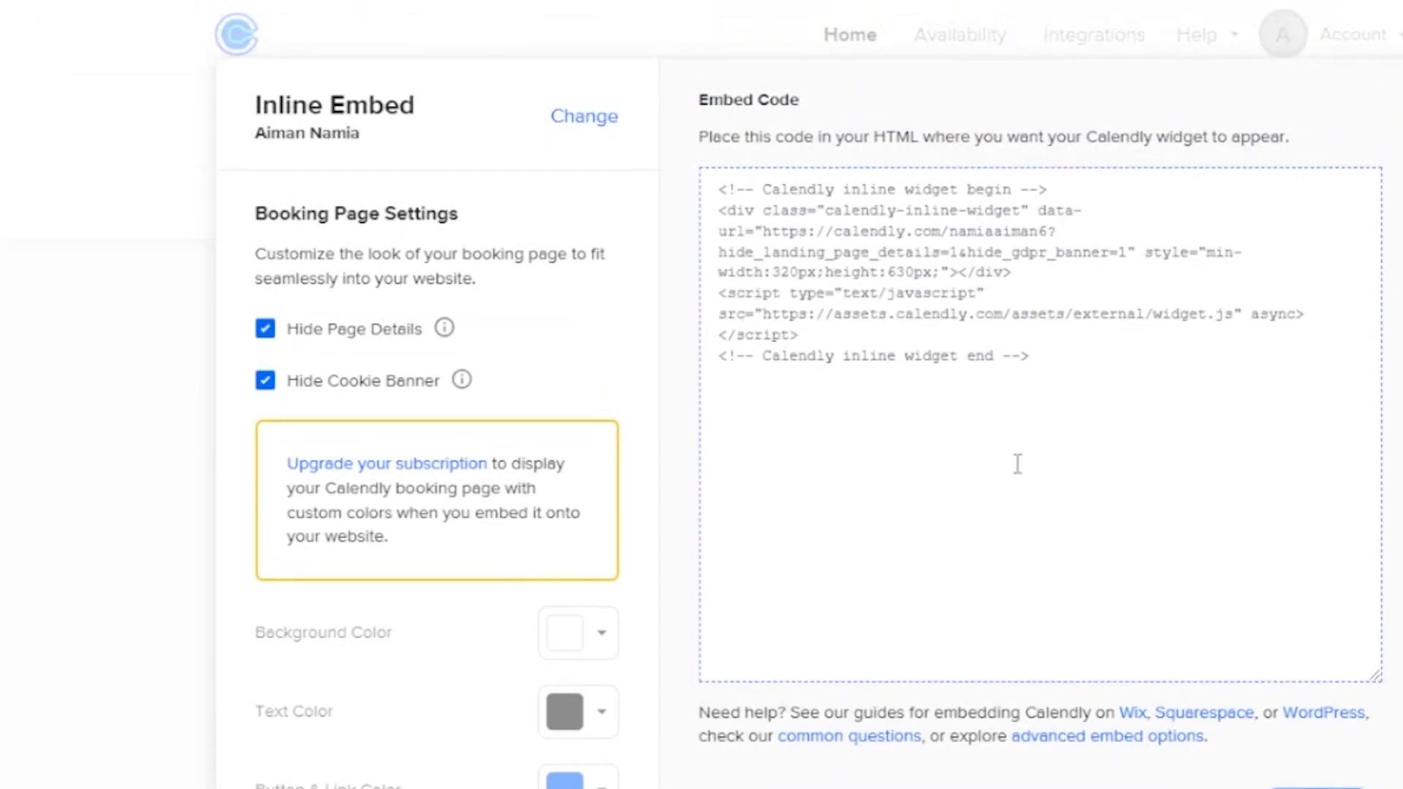
{"action": "scroll", "coordinate": [1209, 680], "scroll_direction": "down", "scroll_amount": 2}
{"action": "left_click", "coordinate": [1212, 677]}
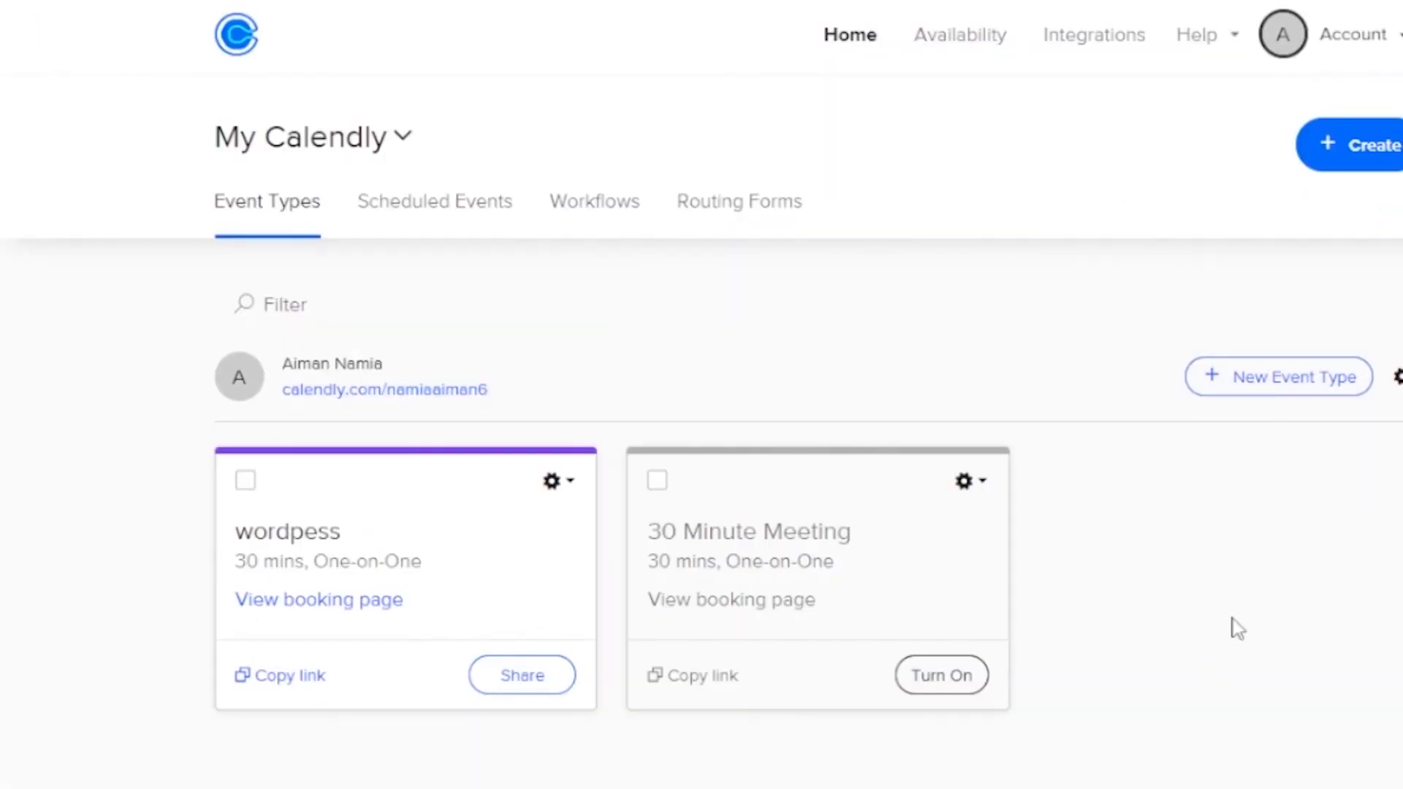
{"action": "left_click", "coordinate": [1363, 167]}
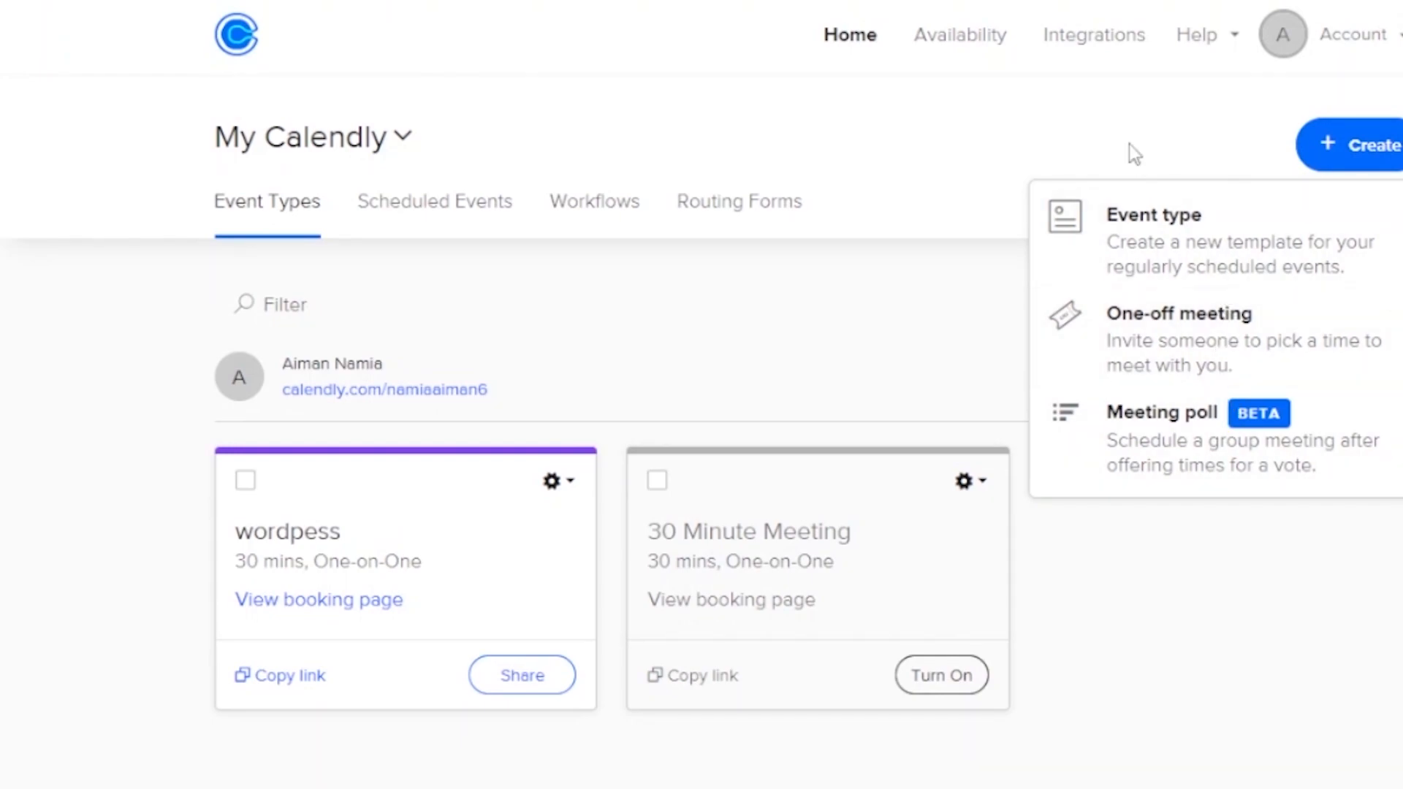
{"action": "left_click", "coordinate": [1108, 131]}
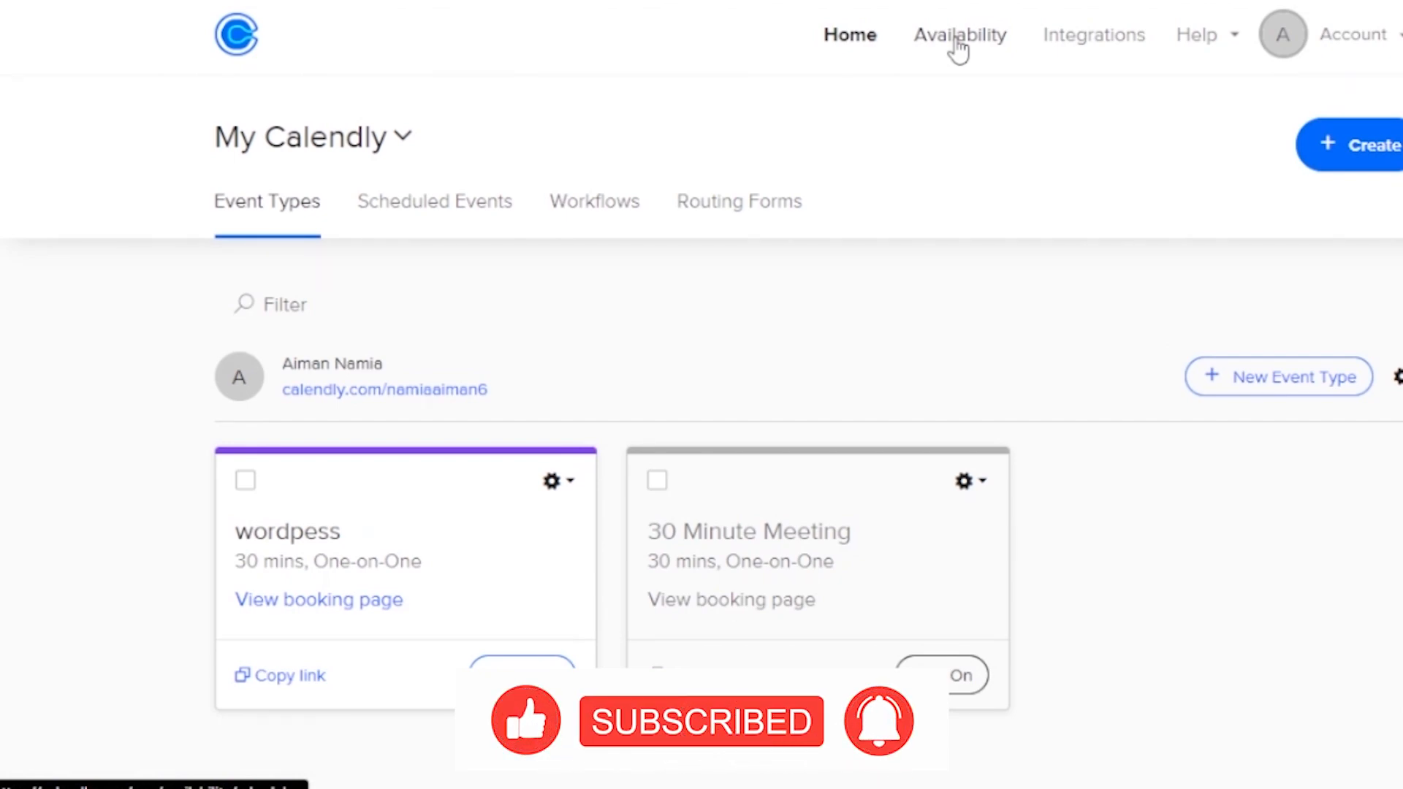
Step: Open the availability settings and examine the weekly hours of the Working hours schedule
{"action": "left_click", "coordinate": [957, 42]}
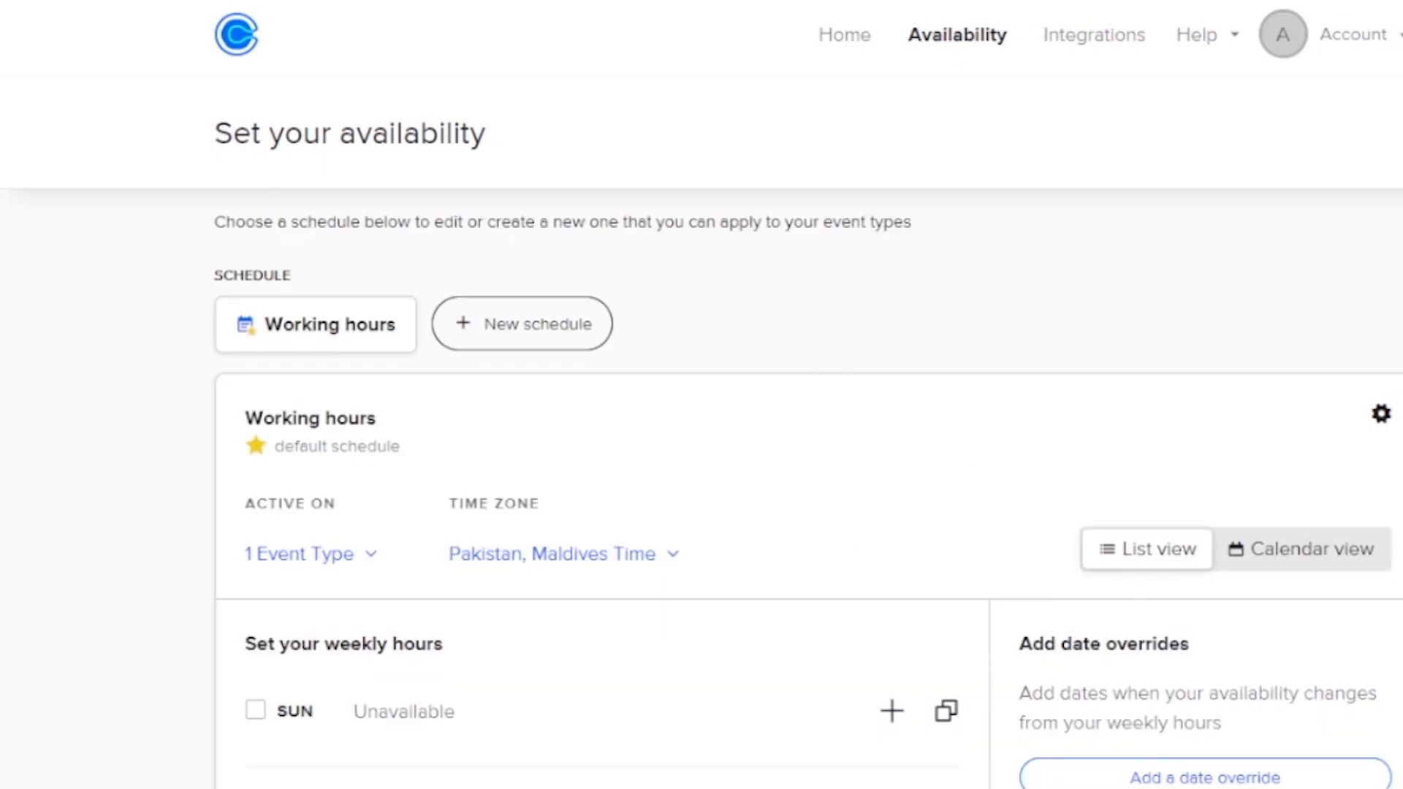
{"action": "scroll", "coordinate": [817, 561], "scroll_direction": "down", "scroll_amount": 3}
{"action": "scroll", "coordinate": [996, 138], "scroll_direction": "up", "scroll_amount": 2}
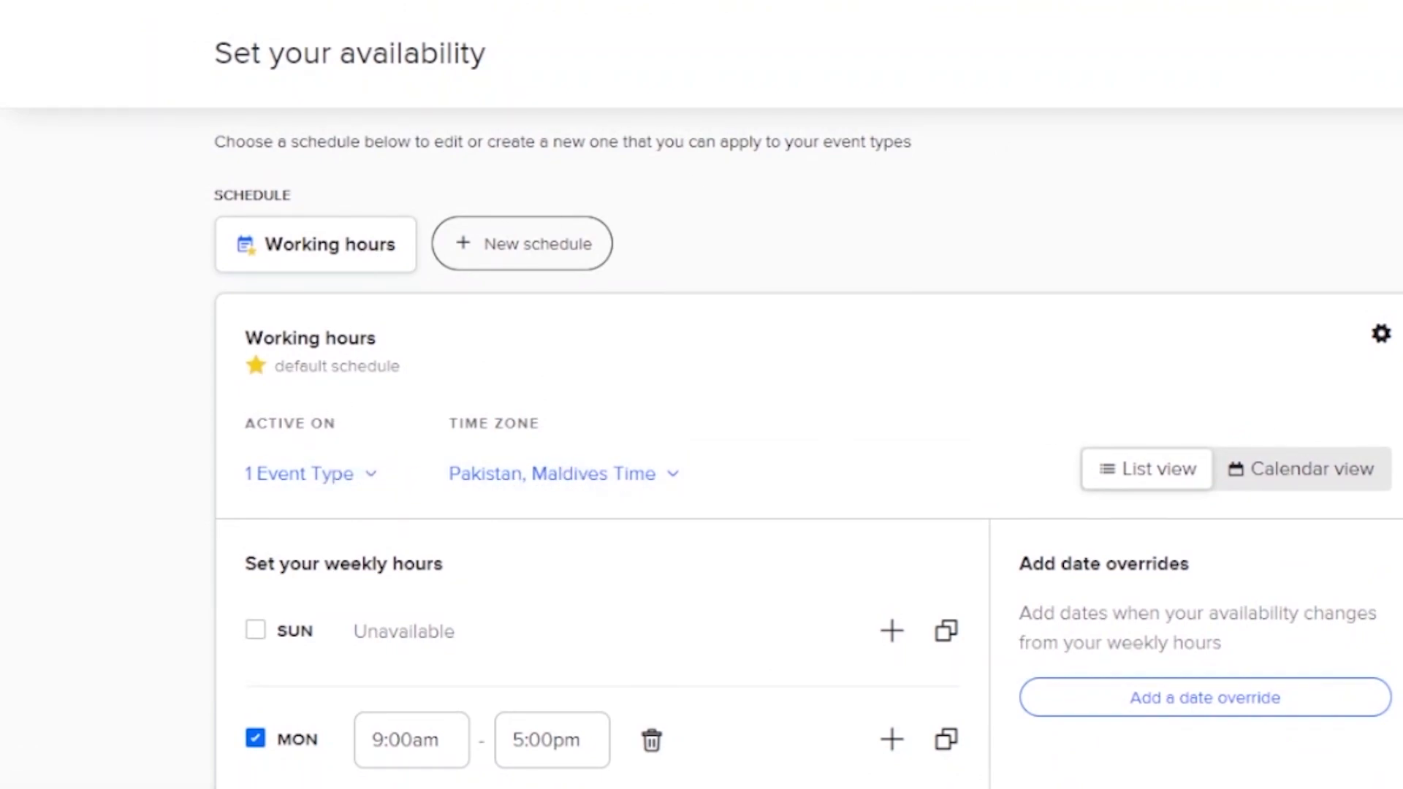
{"action": "scroll", "coordinate": [840, 322], "scroll_direction": "down", "scroll_amount": 8}
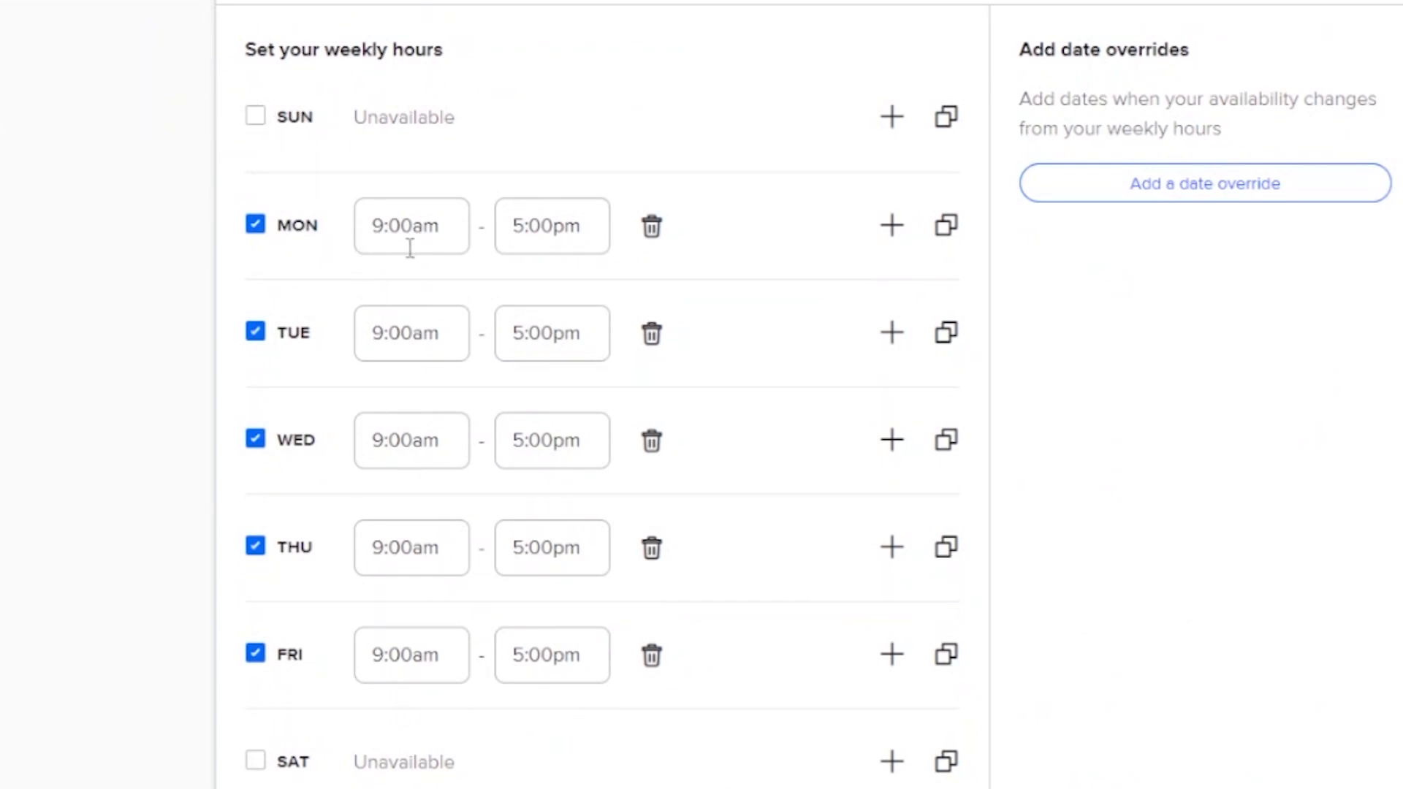
Step: Add a second Monday time interval, mark Monday as unavailable, and remove and restore Tuesday's 9:00am to 5:00pm hours
{"action": "left_click", "coordinate": [903, 228]}
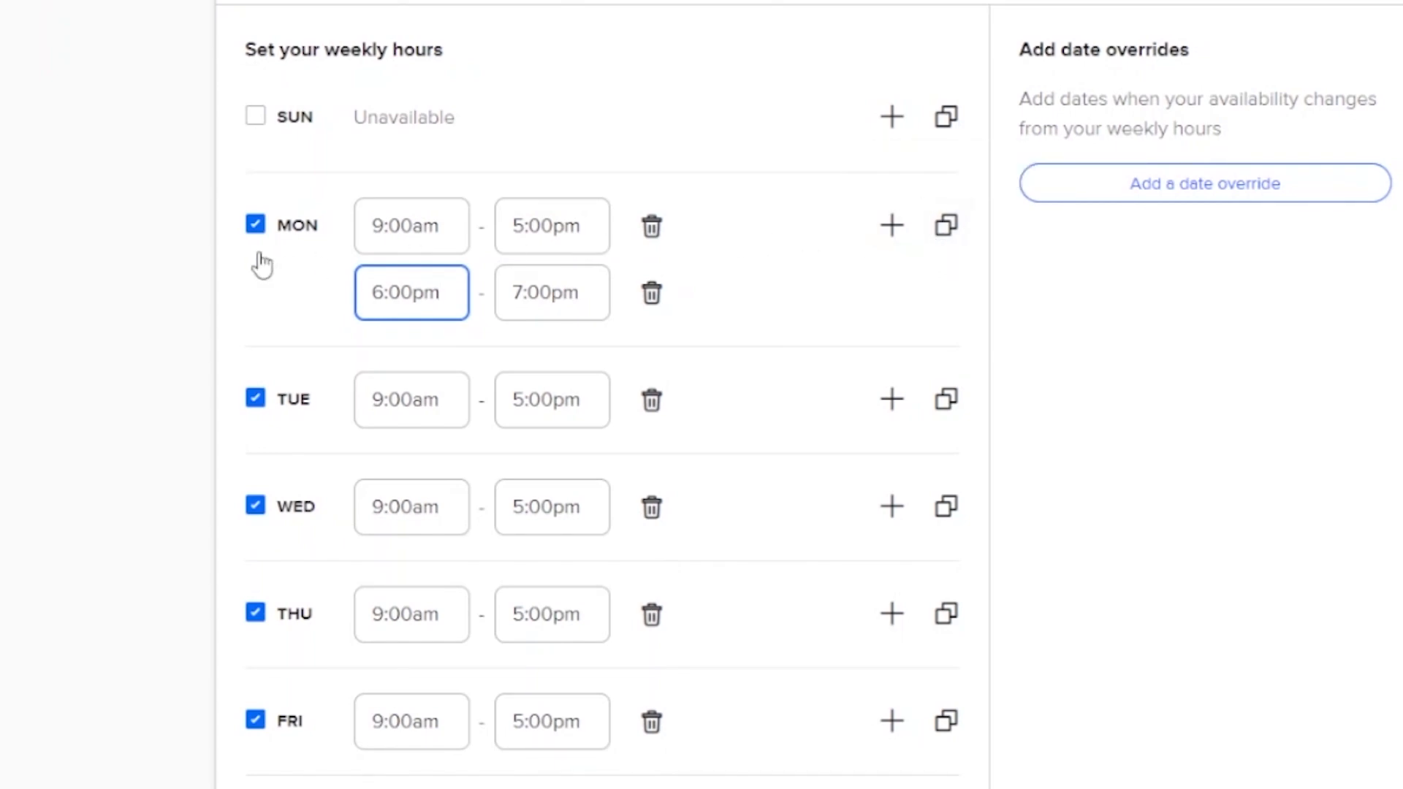
{"action": "left_click", "coordinate": [255, 227]}
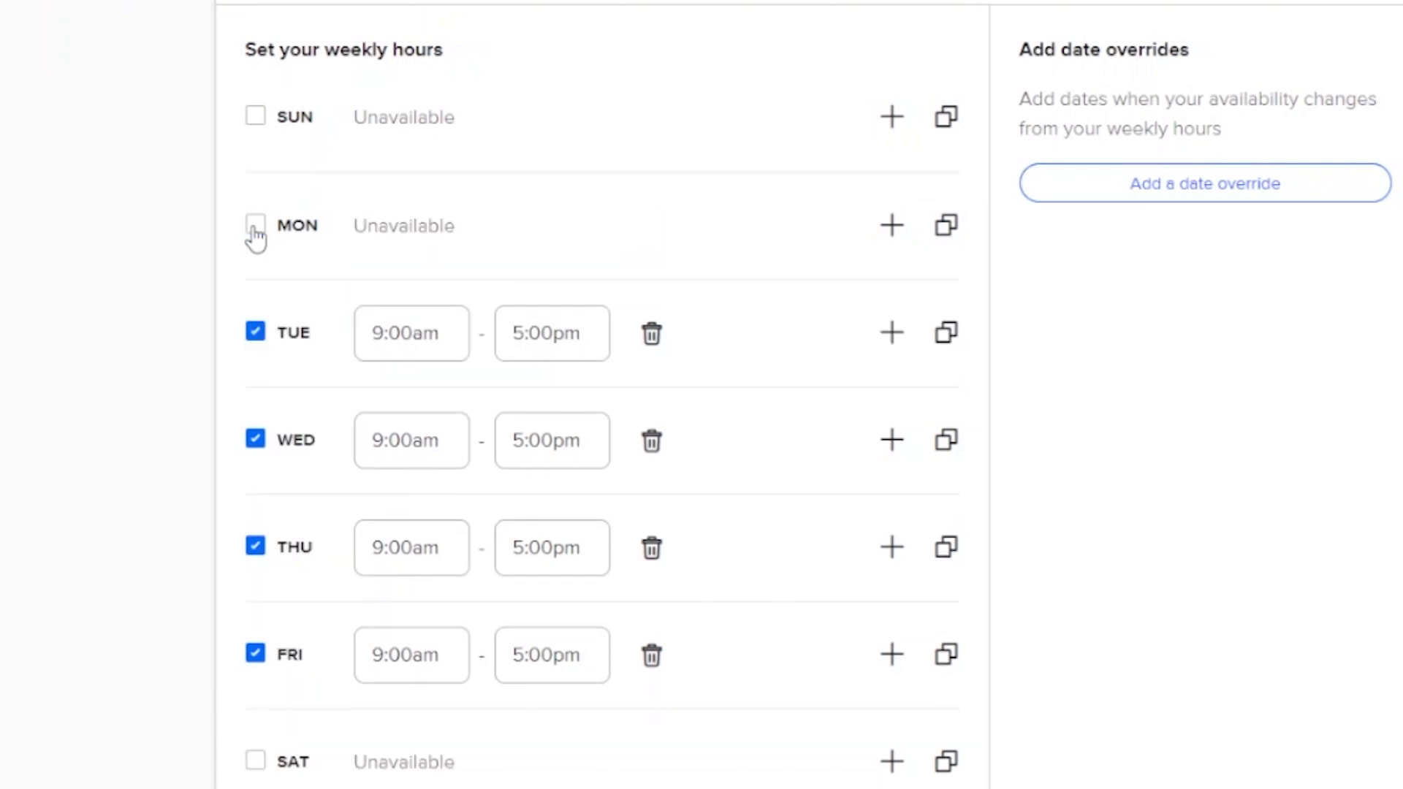
{"action": "left_click", "coordinate": [651, 336]}
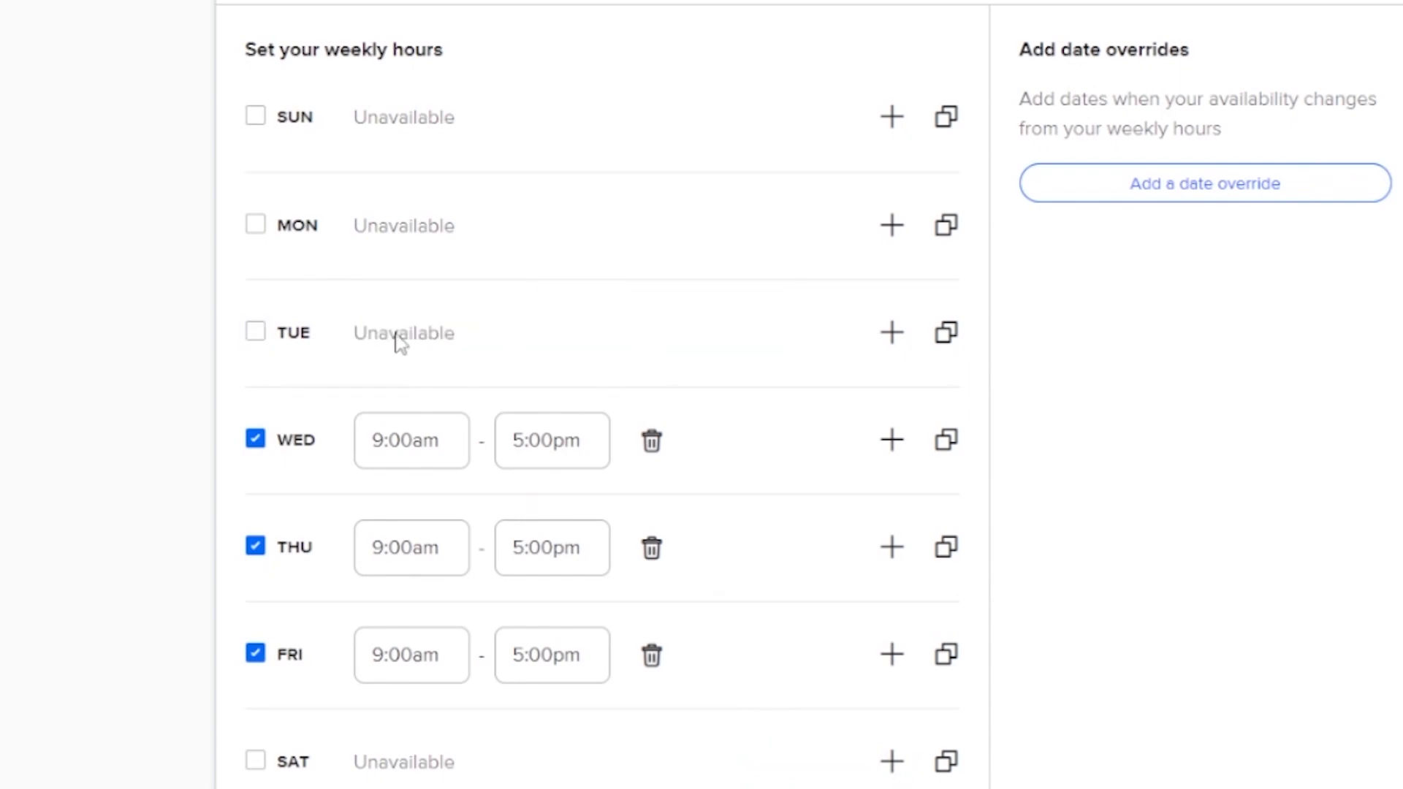
{"action": "left_click", "coordinate": [895, 340]}
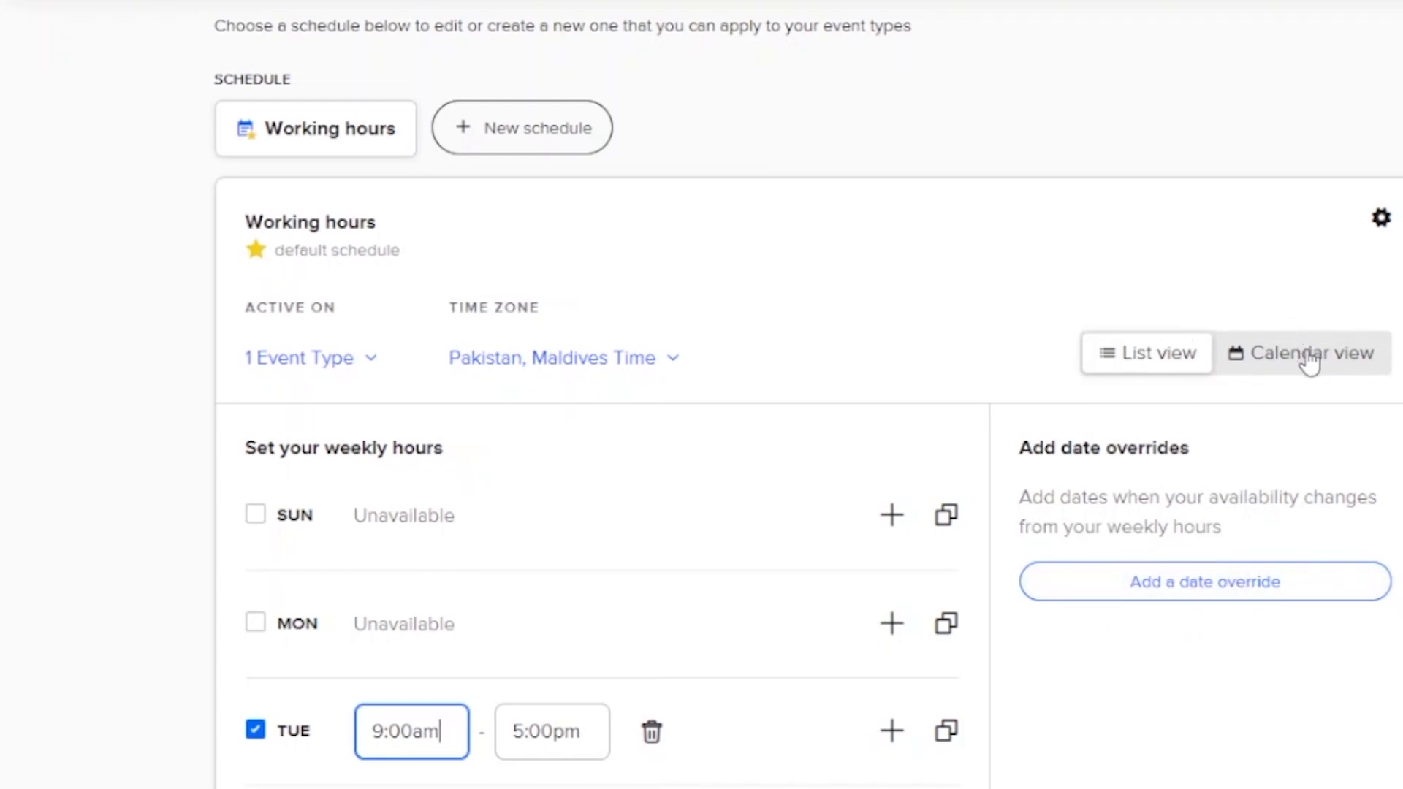
Step: View the new schedule form without creating a schedule, and start a new one-off meeting from the home page
{"action": "left_click", "coordinate": [531, 139]}
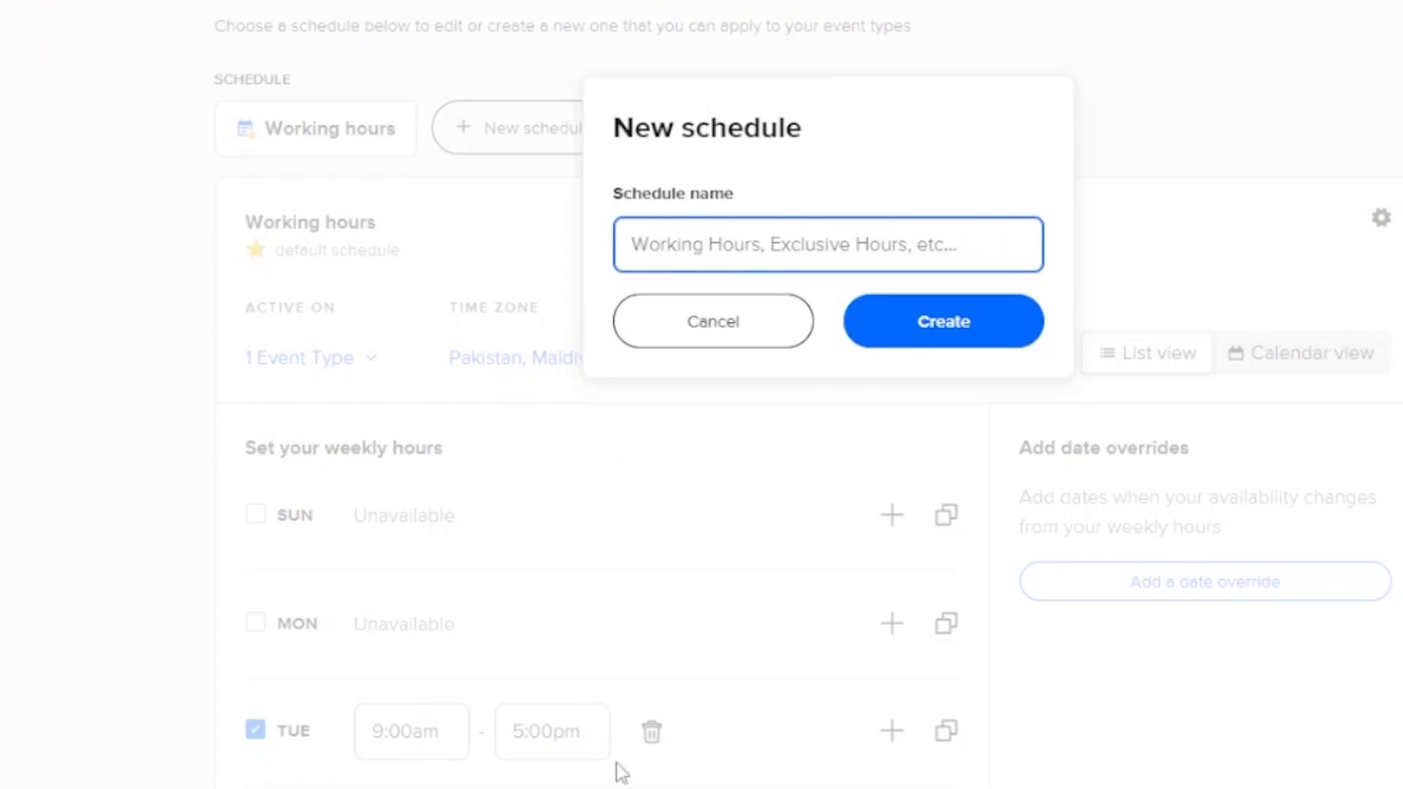
{"action": "left_click", "coordinate": [713, 329]}
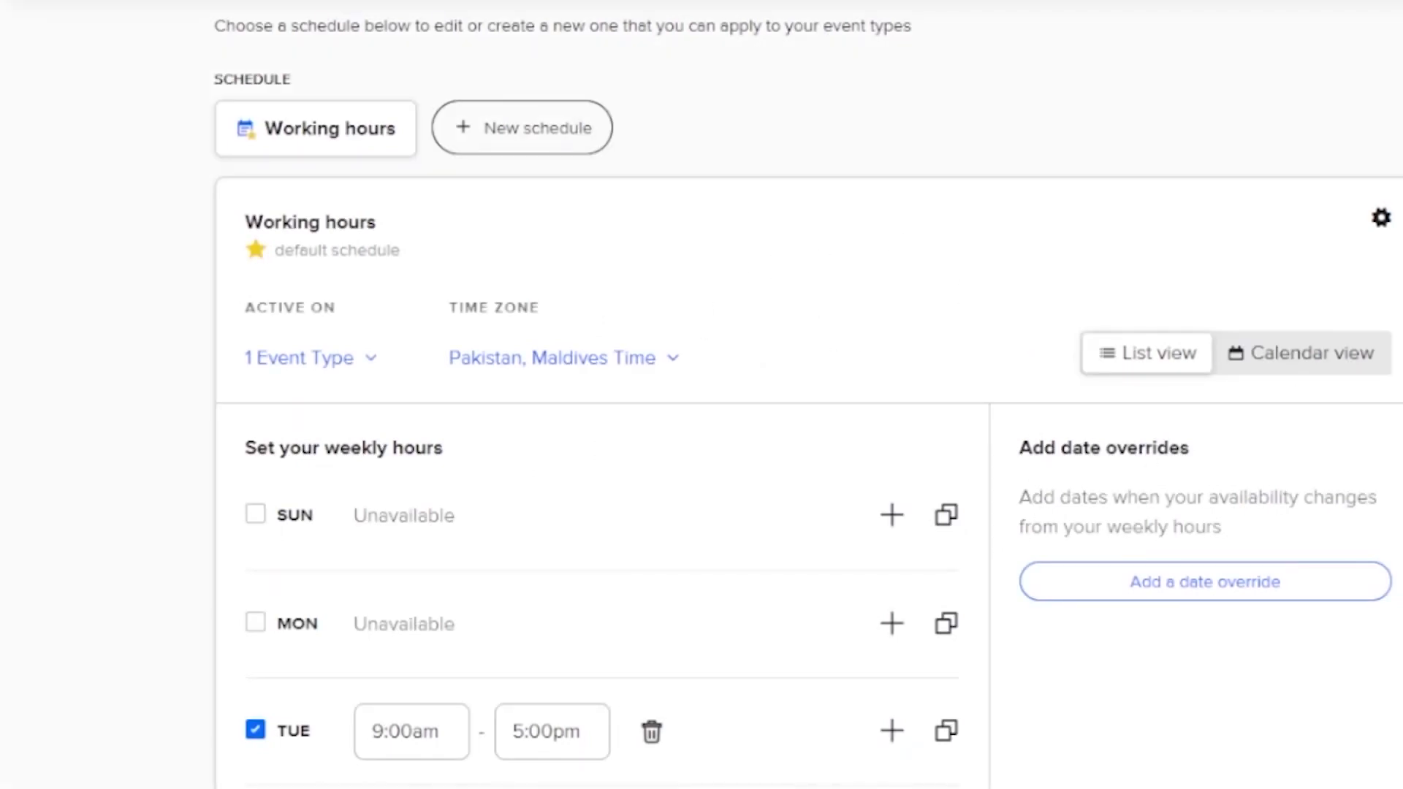
{"action": "scroll", "coordinate": [869, 38], "scroll_direction": "up", "scroll_amount": 3}
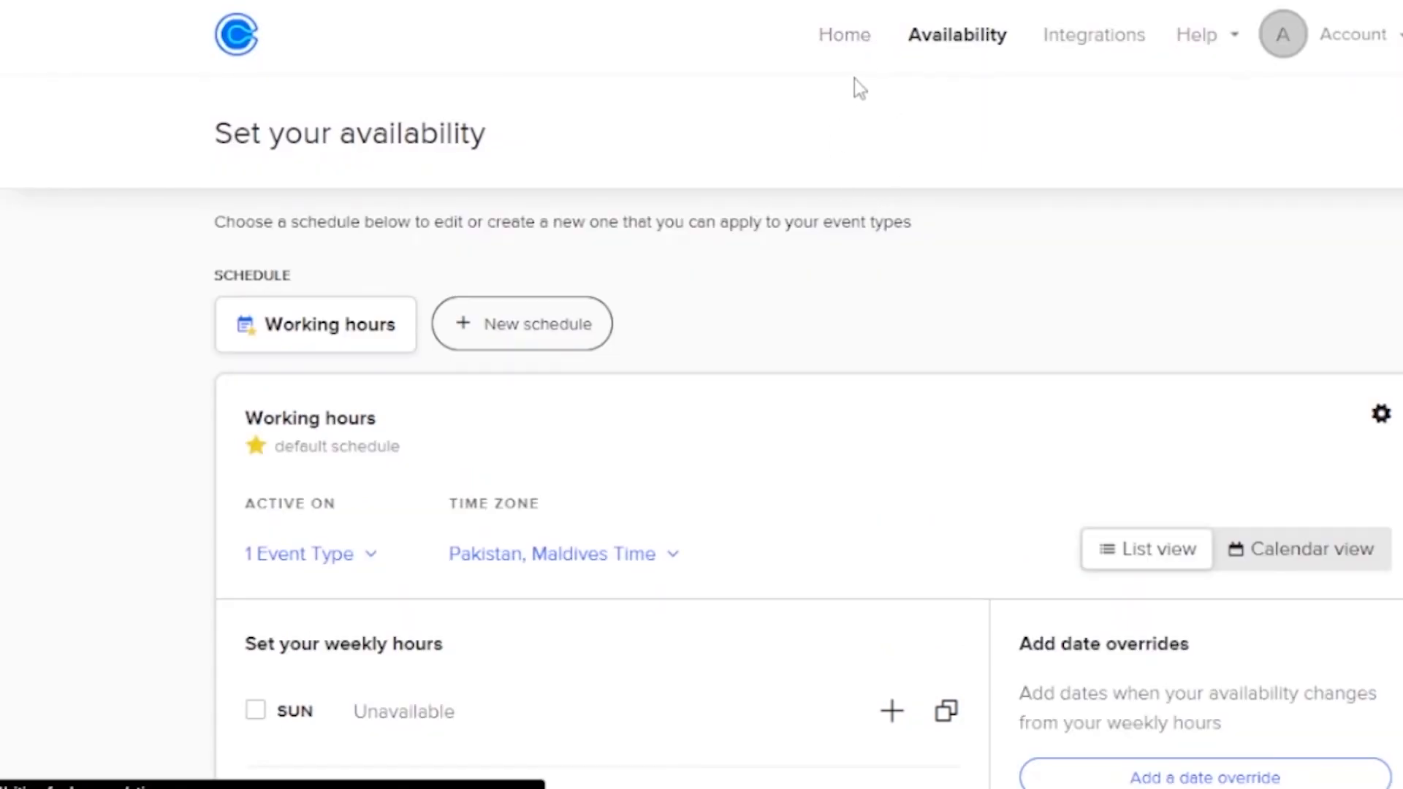
{"action": "left_click", "coordinate": [833, 48]}
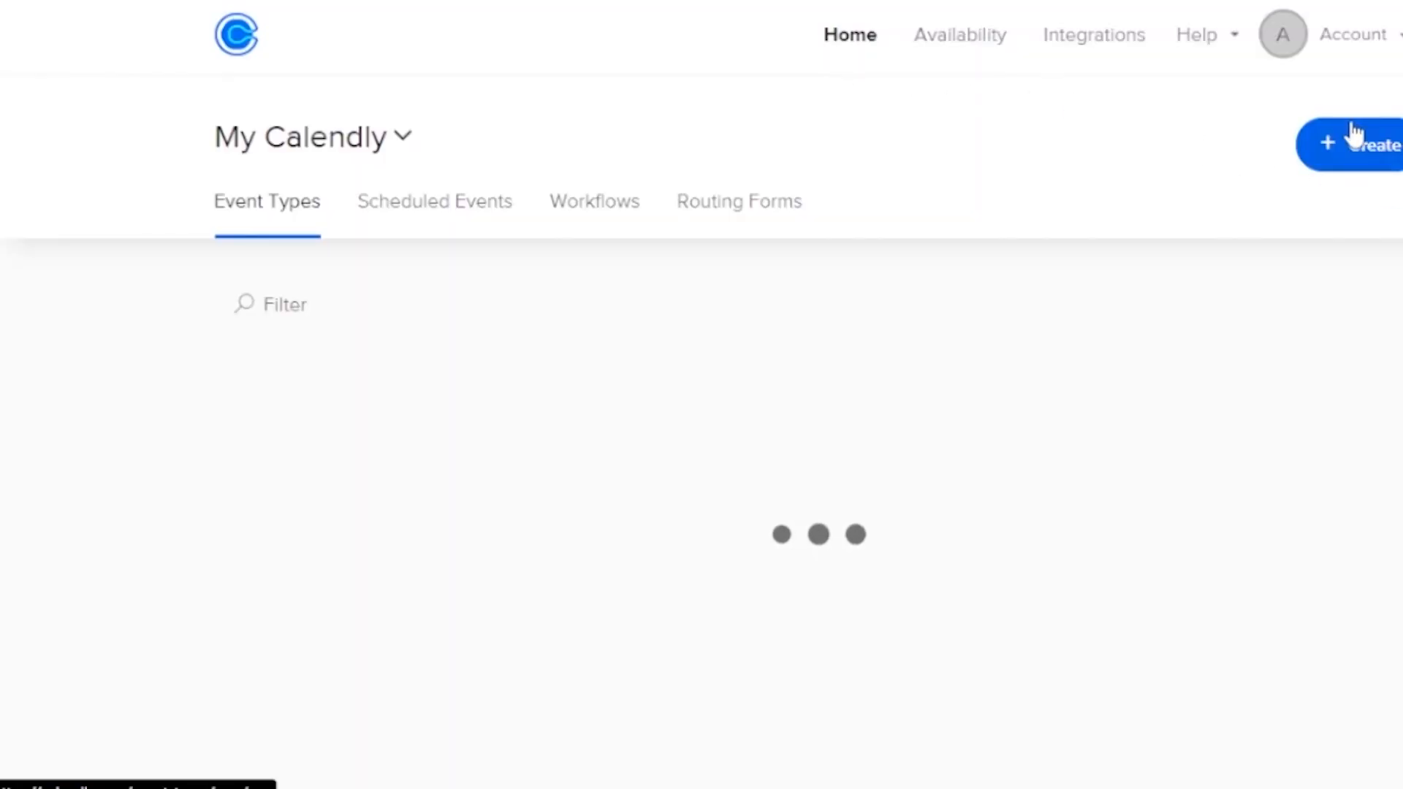
{"action": "left_click", "coordinate": [1352, 140]}
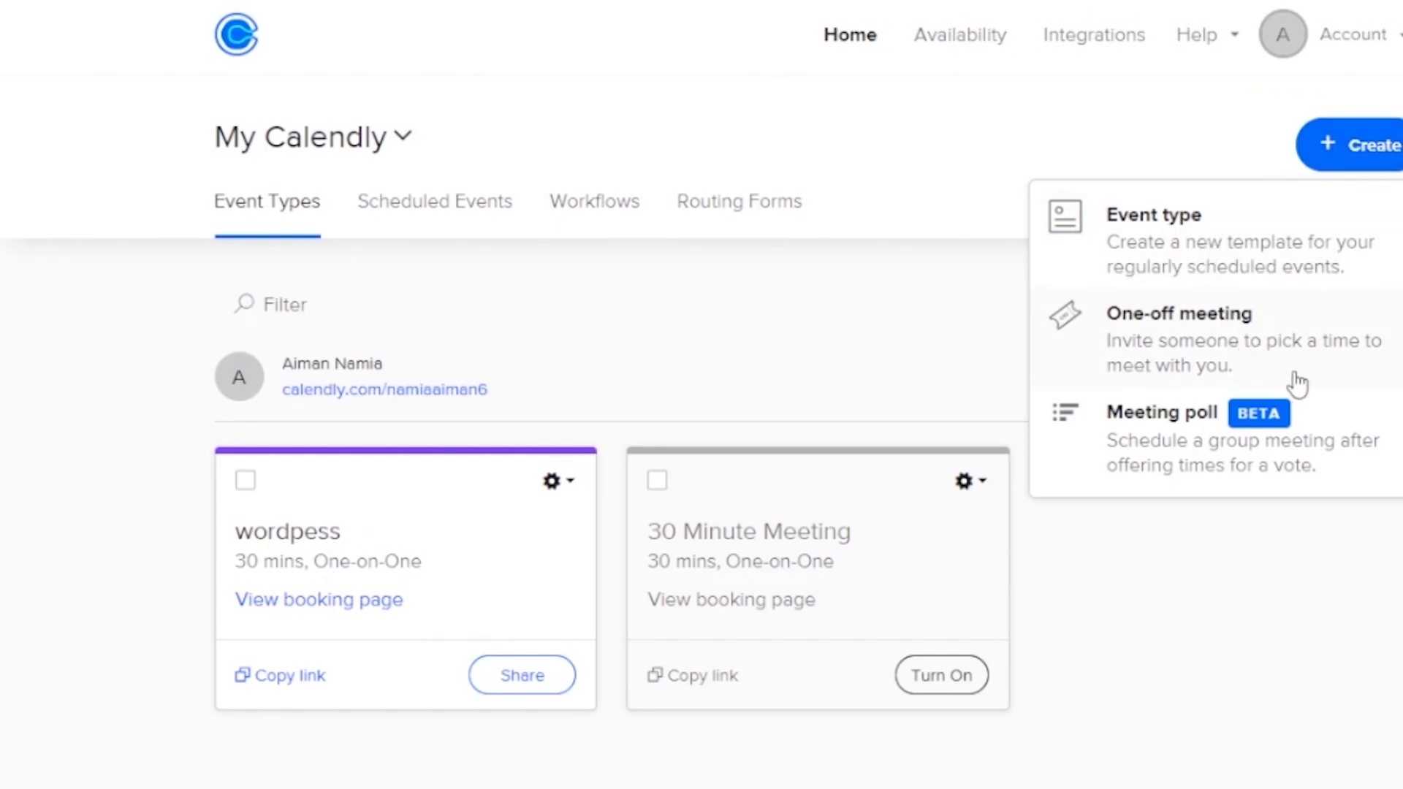
{"action": "left_click", "coordinate": [1254, 351]}
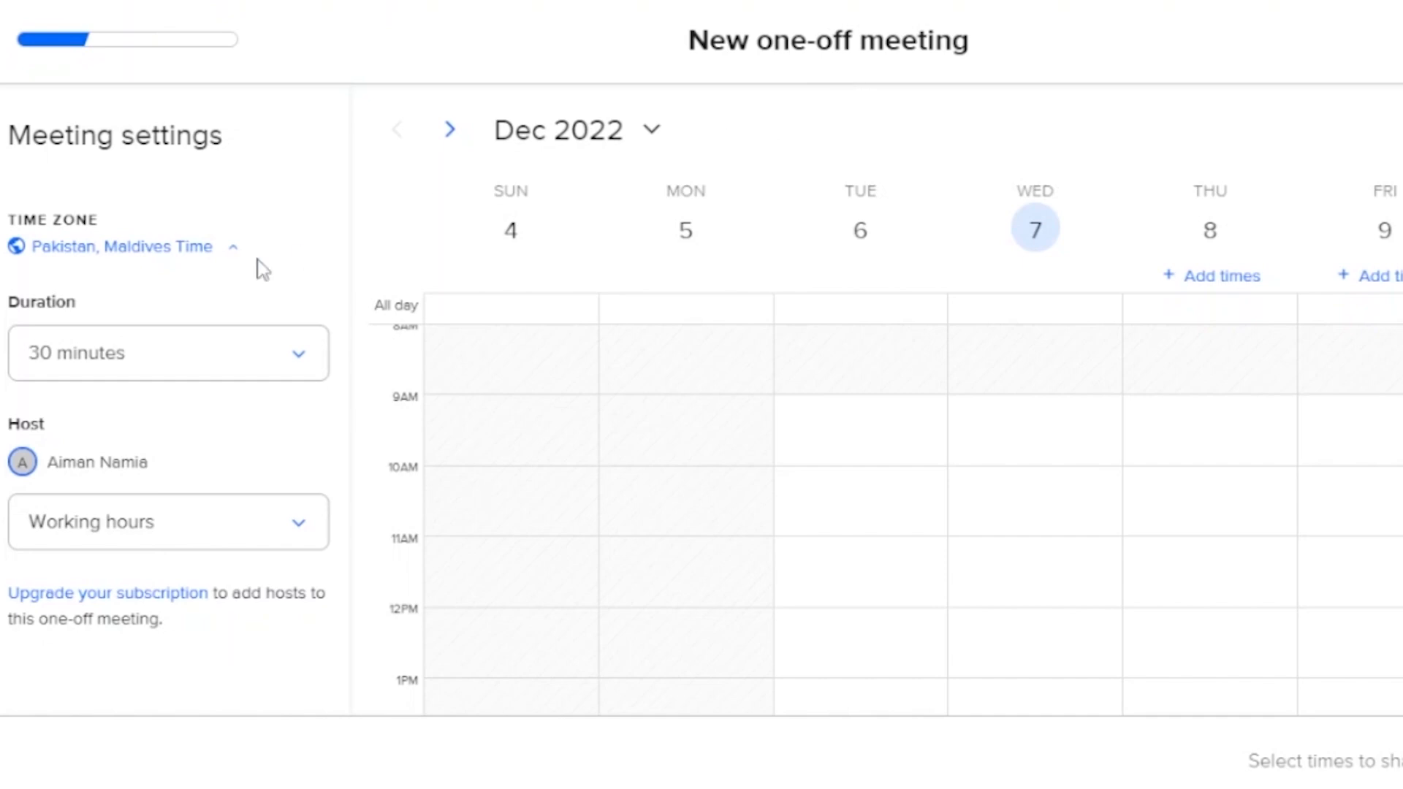
Step: Set the meeting to 1 hour using Working hours, and offer 8:30am–9:30am and 1:00pm–2:00pm on Thursday, December 8
{"action": "left_click", "coordinate": [299, 372]}
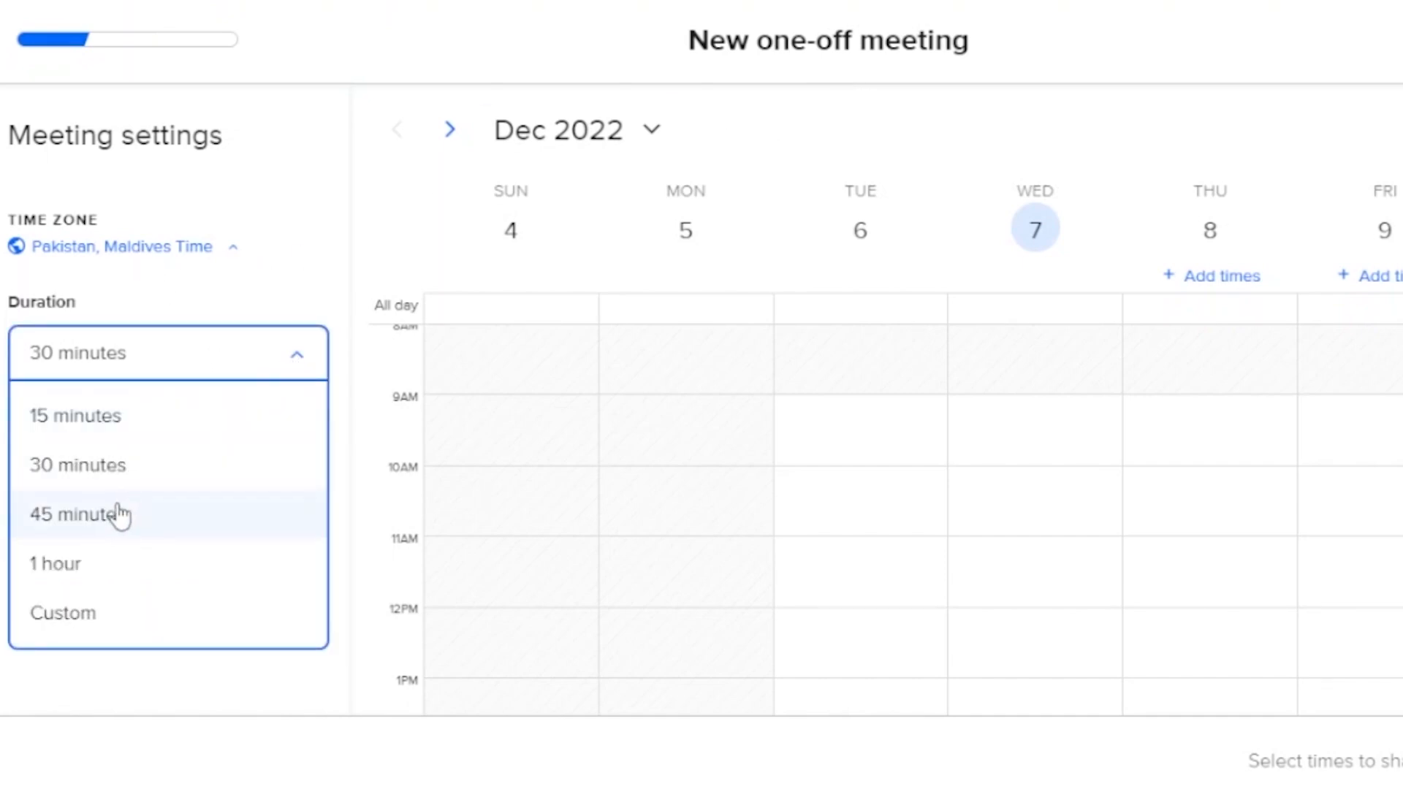
{"action": "left_click", "coordinate": [118, 572]}
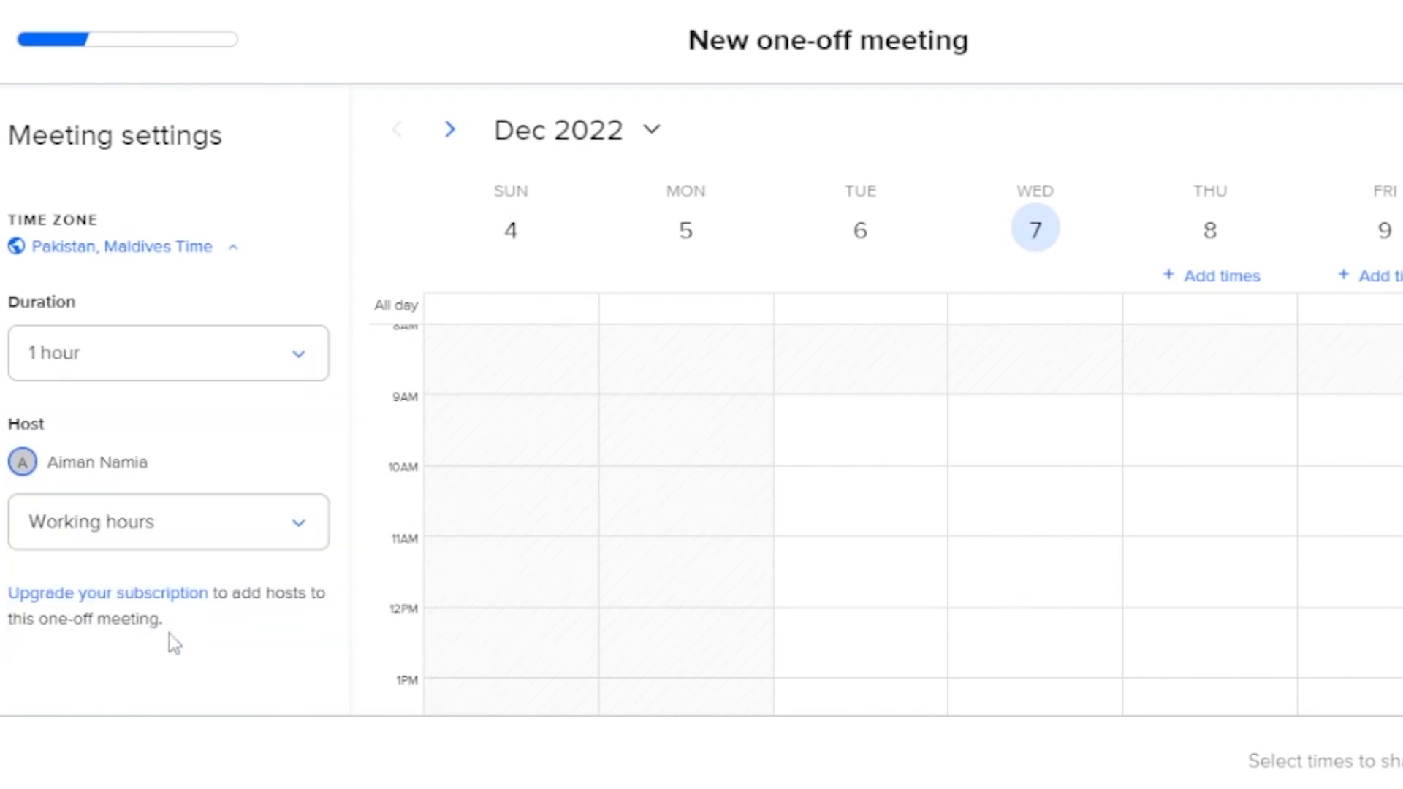
{"action": "left_click", "coordinate": [302, 529]}
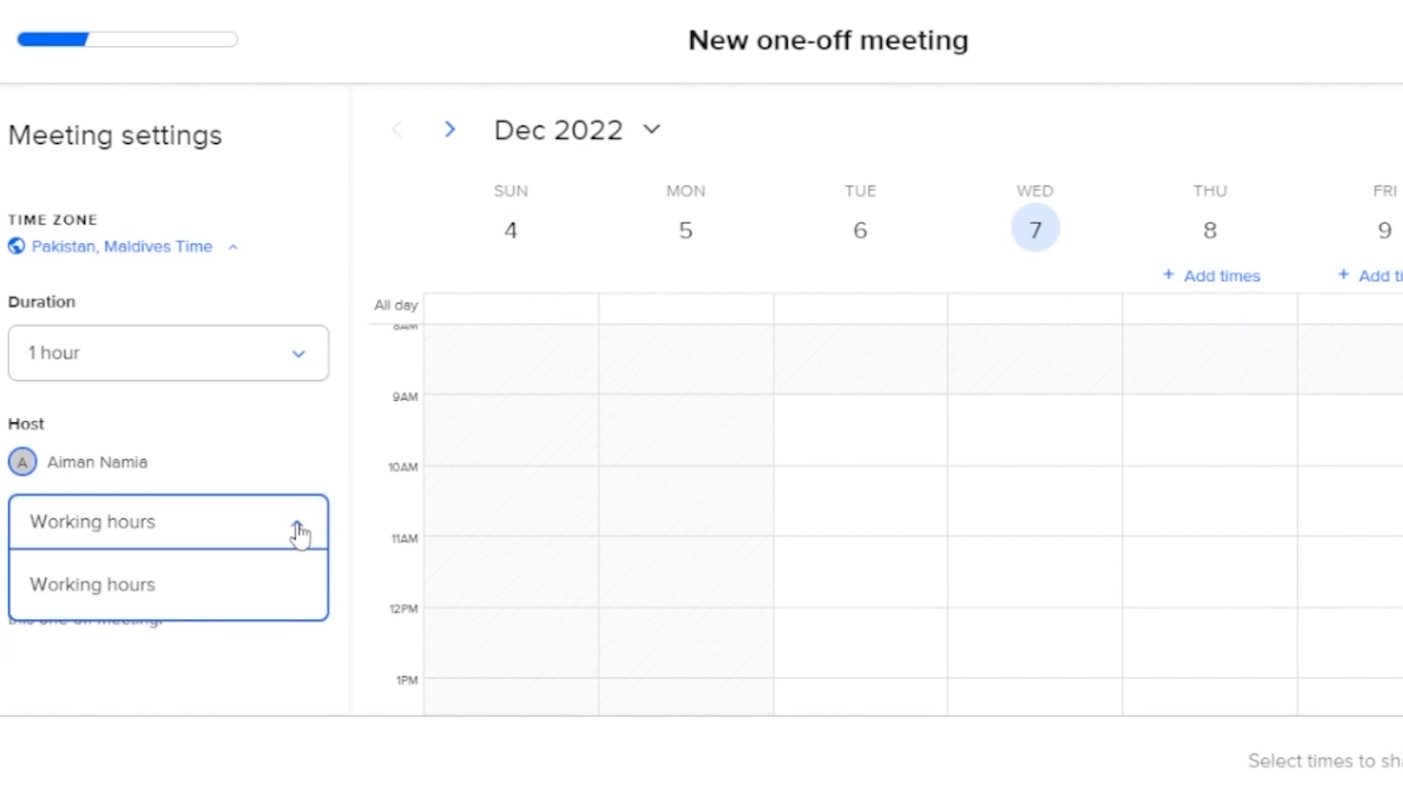
{"action": "left_click", "coordinate": [164, 606]}
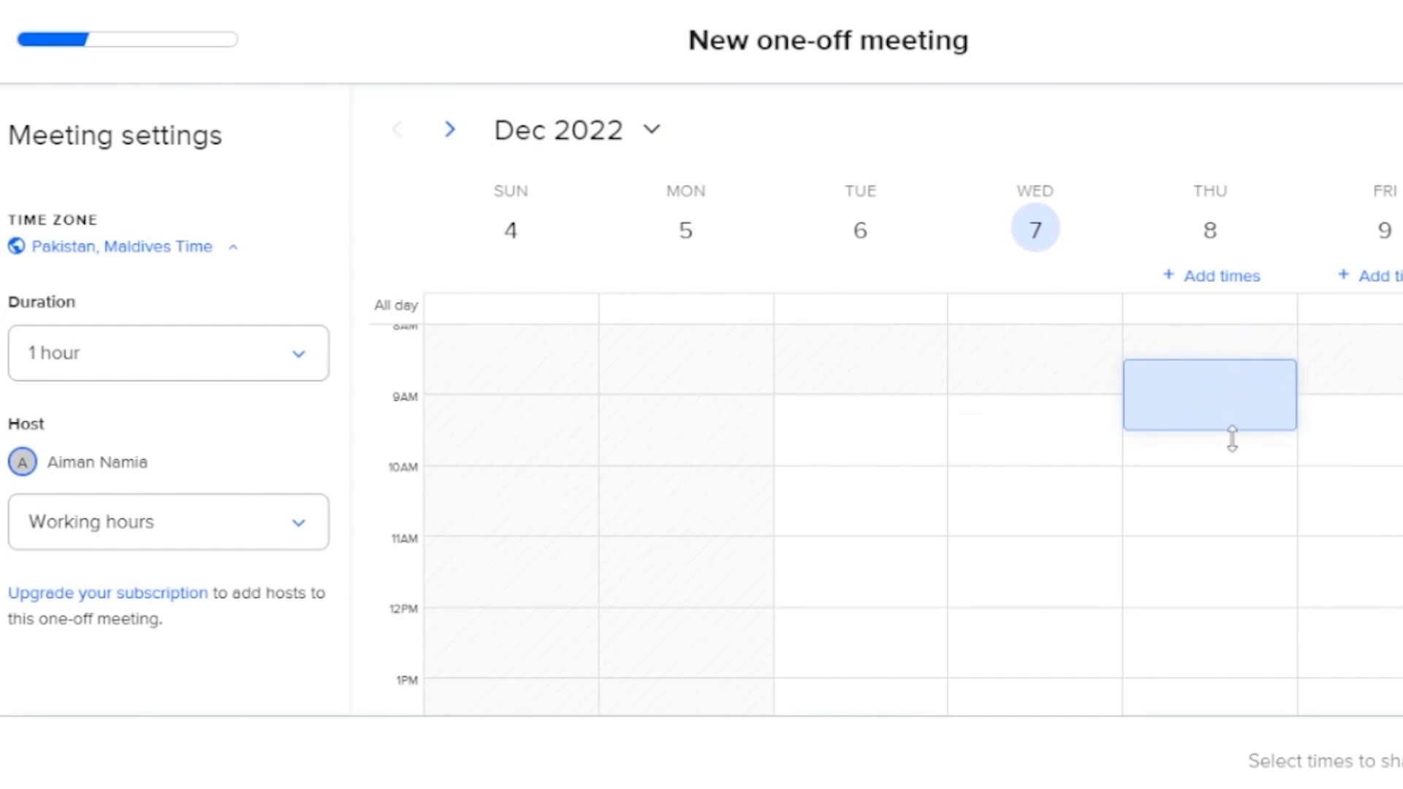
{"action": "left_click", "coordinate": [1219, 445]}
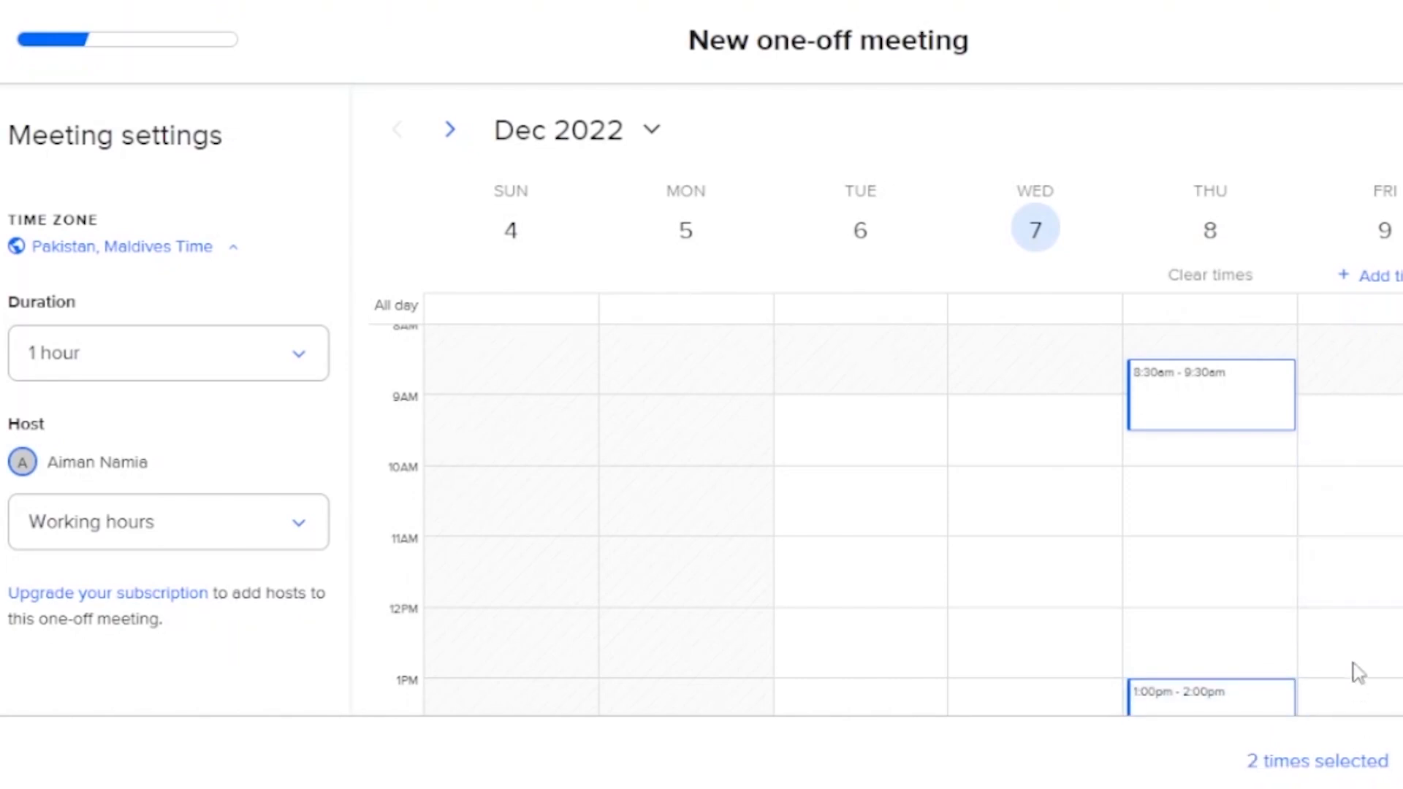
{"action": "left_click", "coordinate": [1330, 734]}
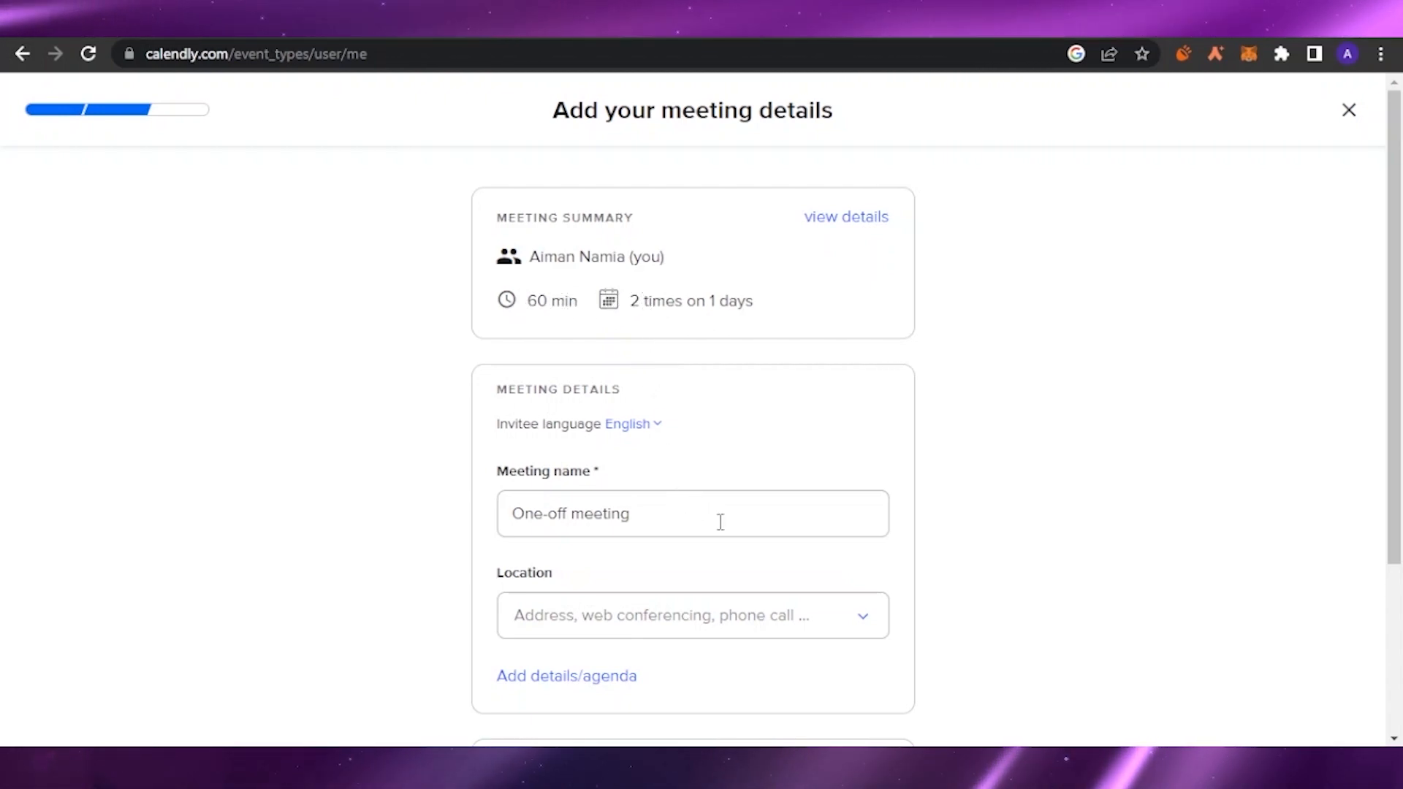
Step: Set the location of the one-off meeting to Zoom in the meeting details
{"action": "scroll", "coordinate": [1399, 469], "scroll_direction": "down", "scroll_amount": 2}
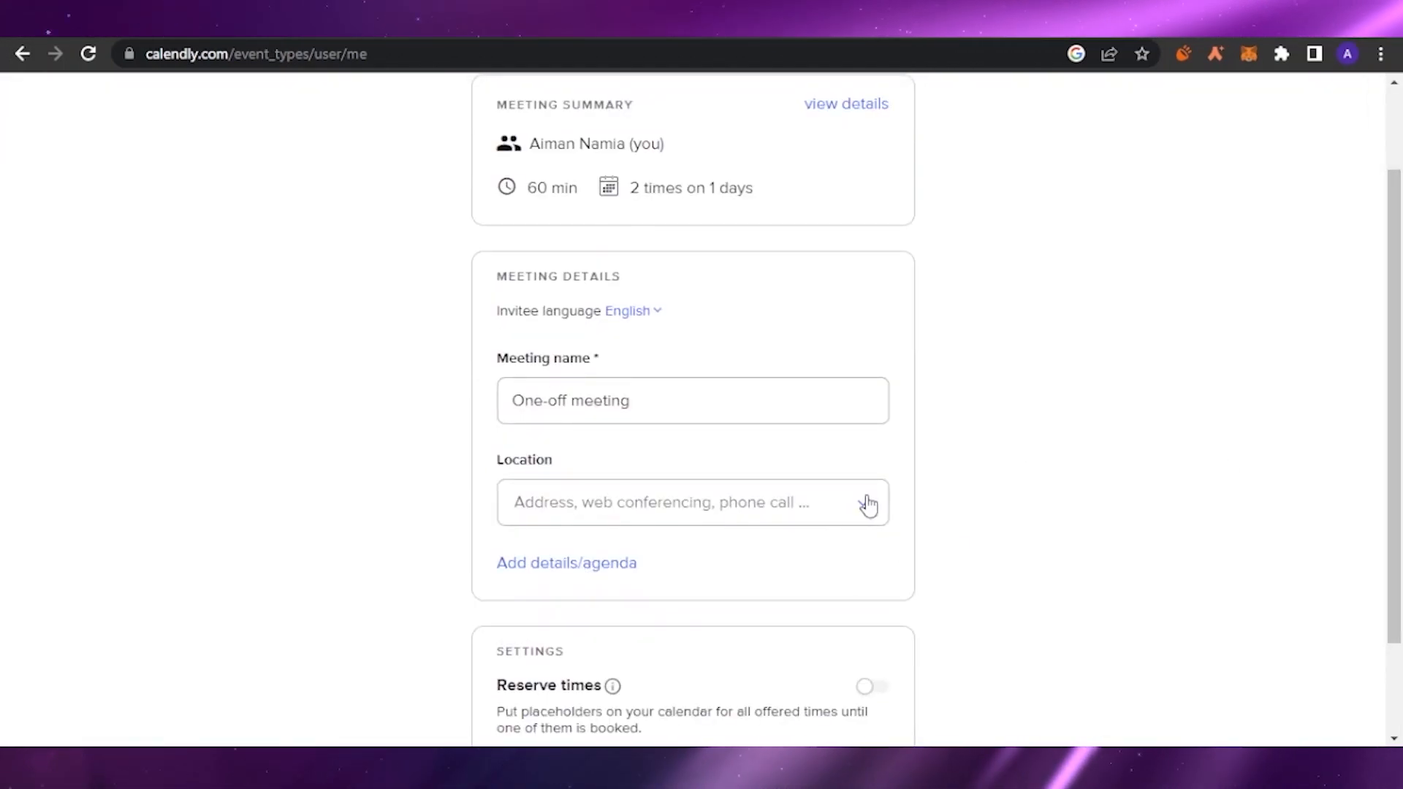
{"action": "left_click", "coordinate": [867, 505]}
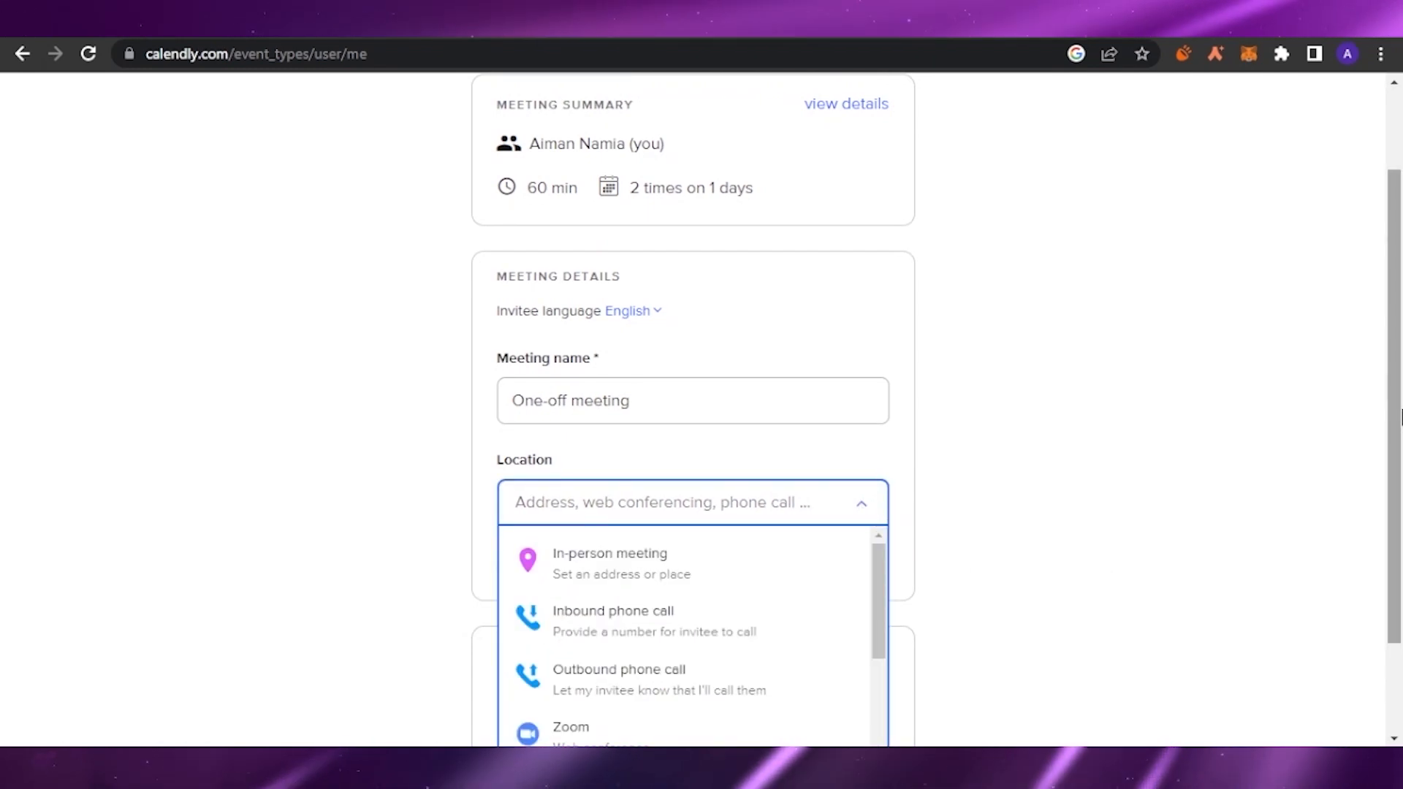
{"action": "scroll", "coordinate": [1399, 523], "scroll_direction": "down", "scroll_amount": 2}
{"action": "scroll", "coordinate": [643, 667], "scroll_direction": "down", "scroll_amount": 1}
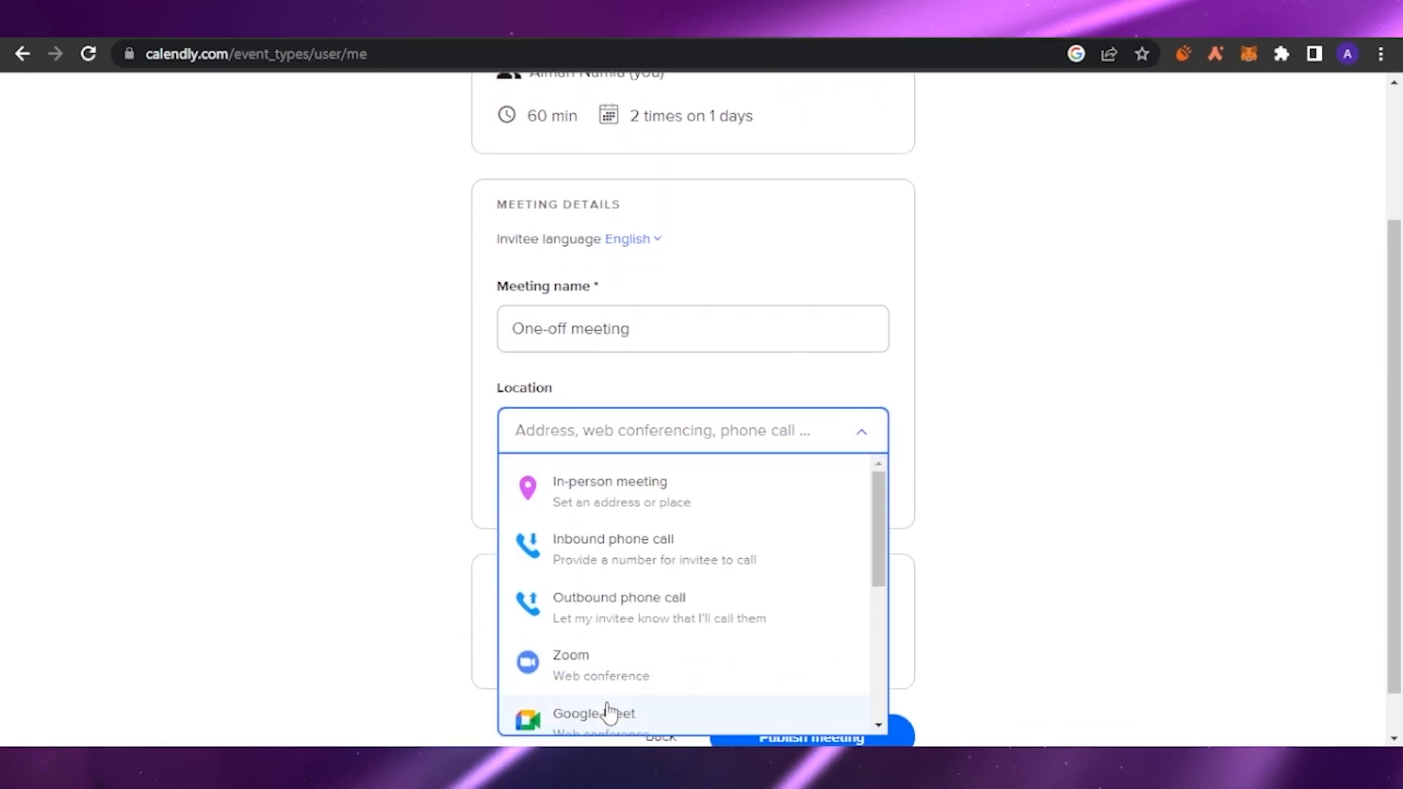
{"action": "left_click", "coordinate": [581, 662]}
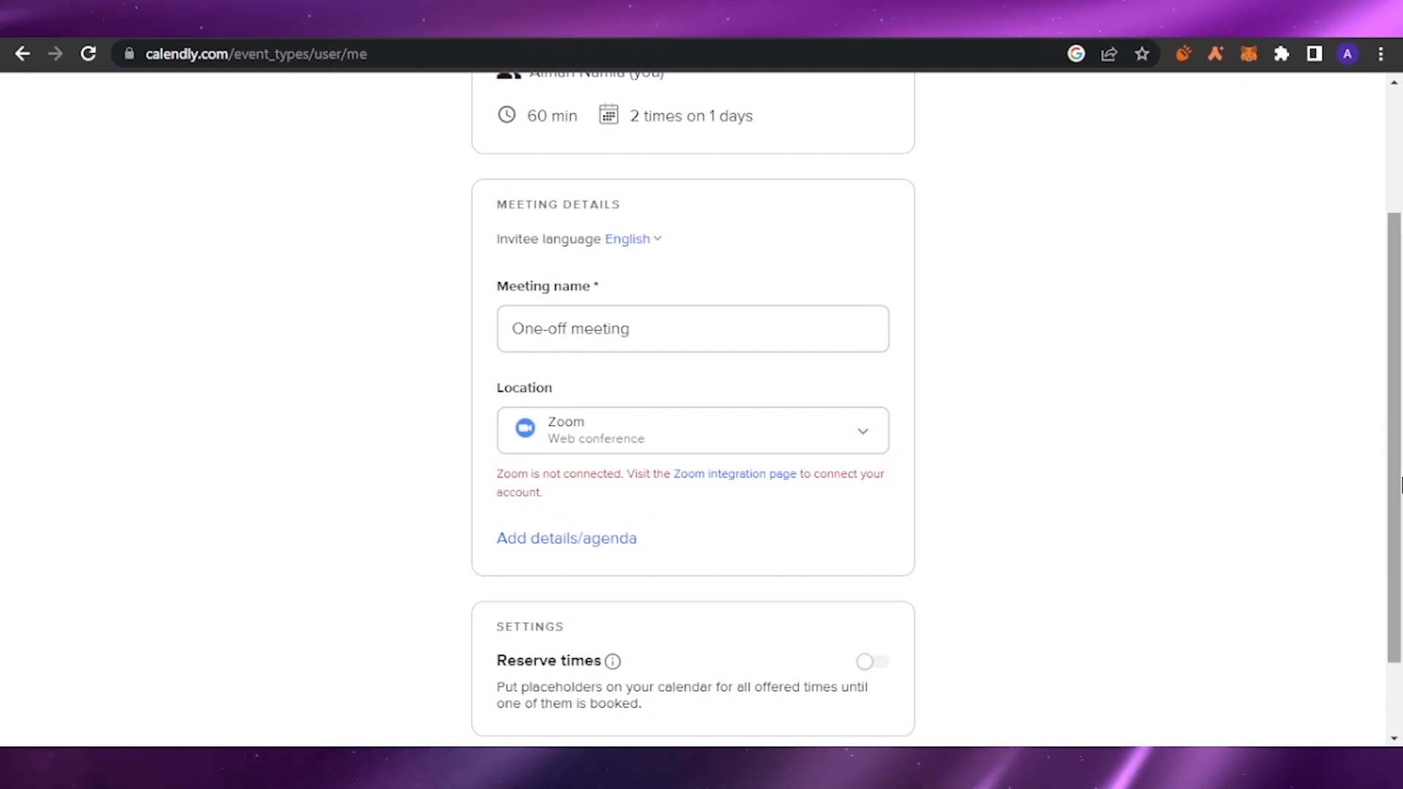
Step: Publish the one-off meeting and close the dialog for sharing its link
{"action": "scroll", "coordinate": [1399, 495], "scroll_direction": "down", "scroll_amount": 2}
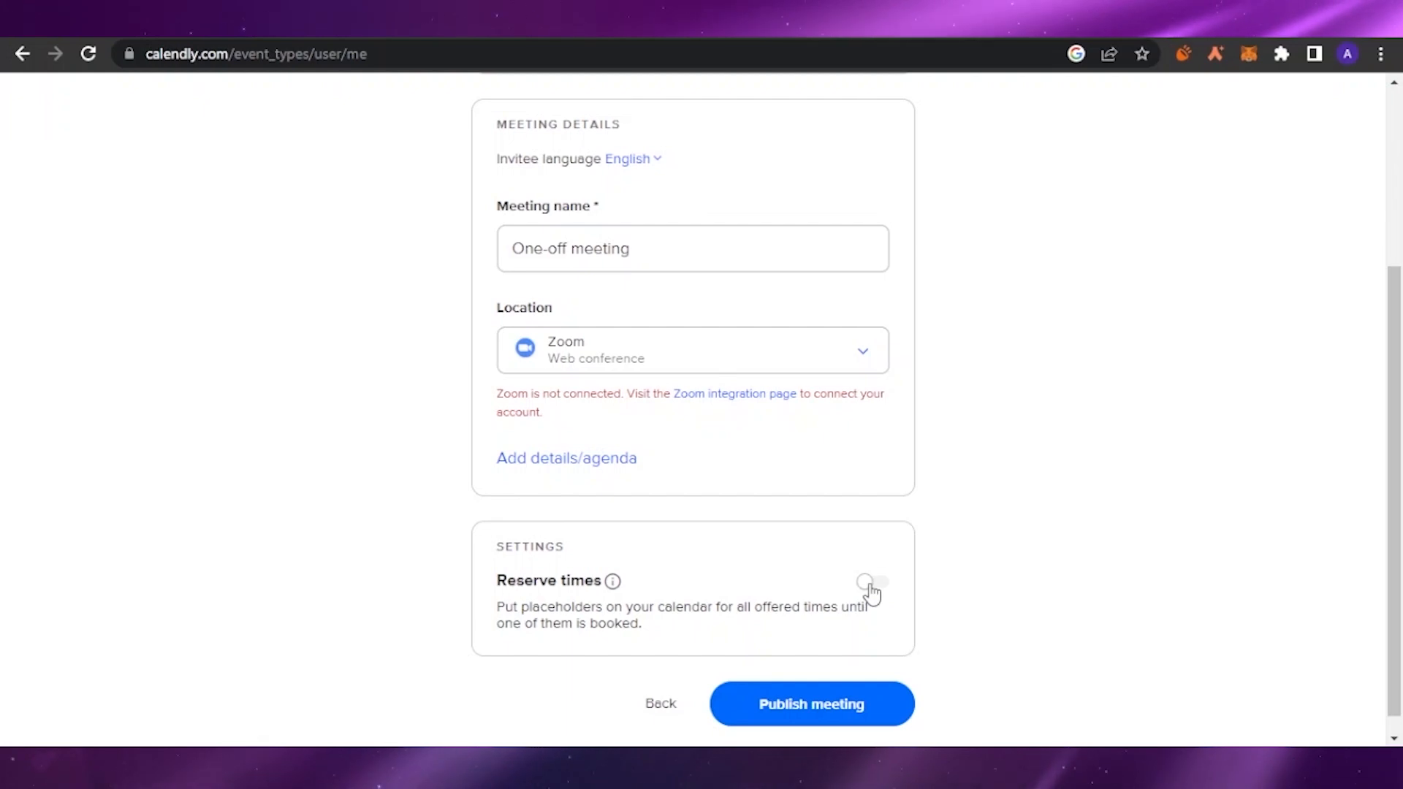
{"action": "left_click", "coordinate": [858, 719]}
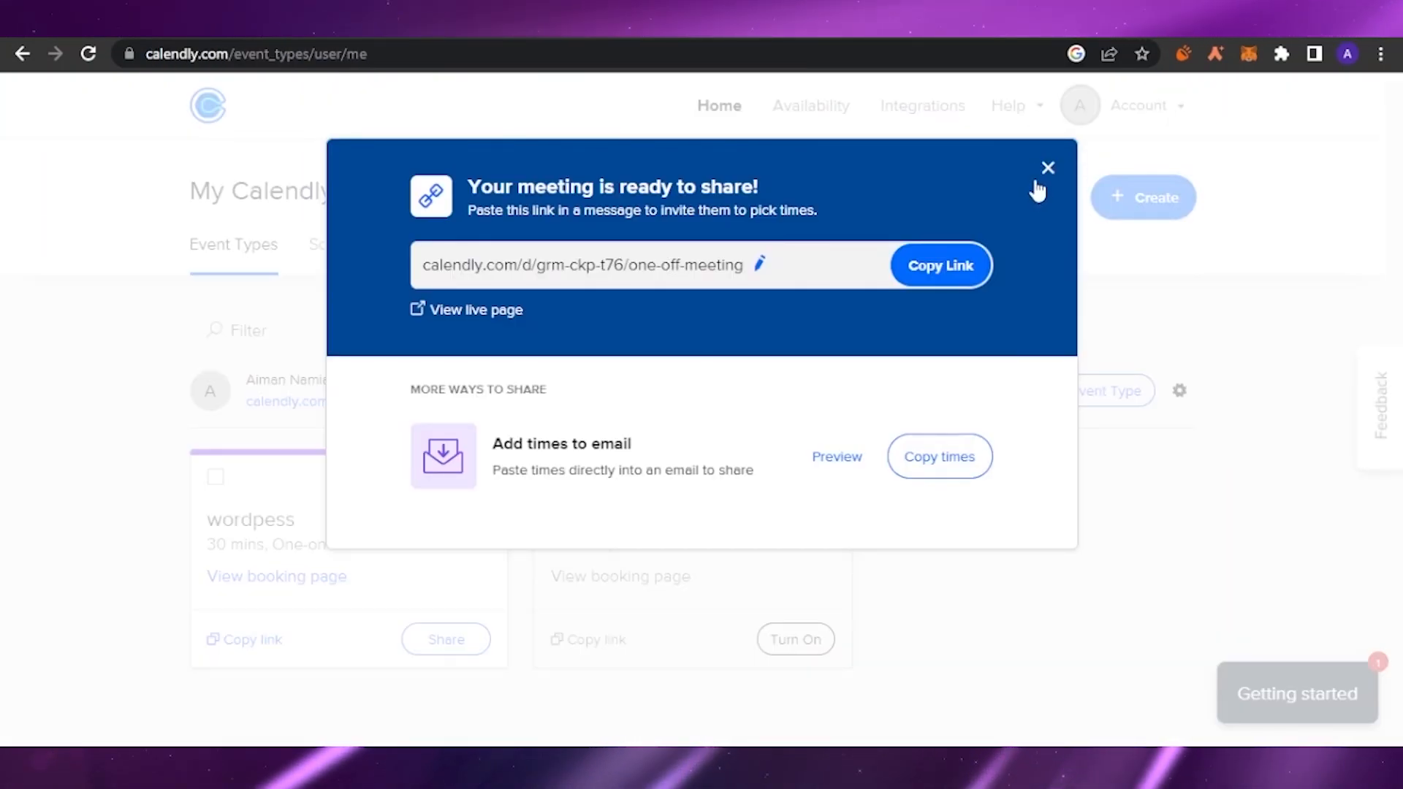
{"action": "left_click", "coordinate": [1048, 171]}
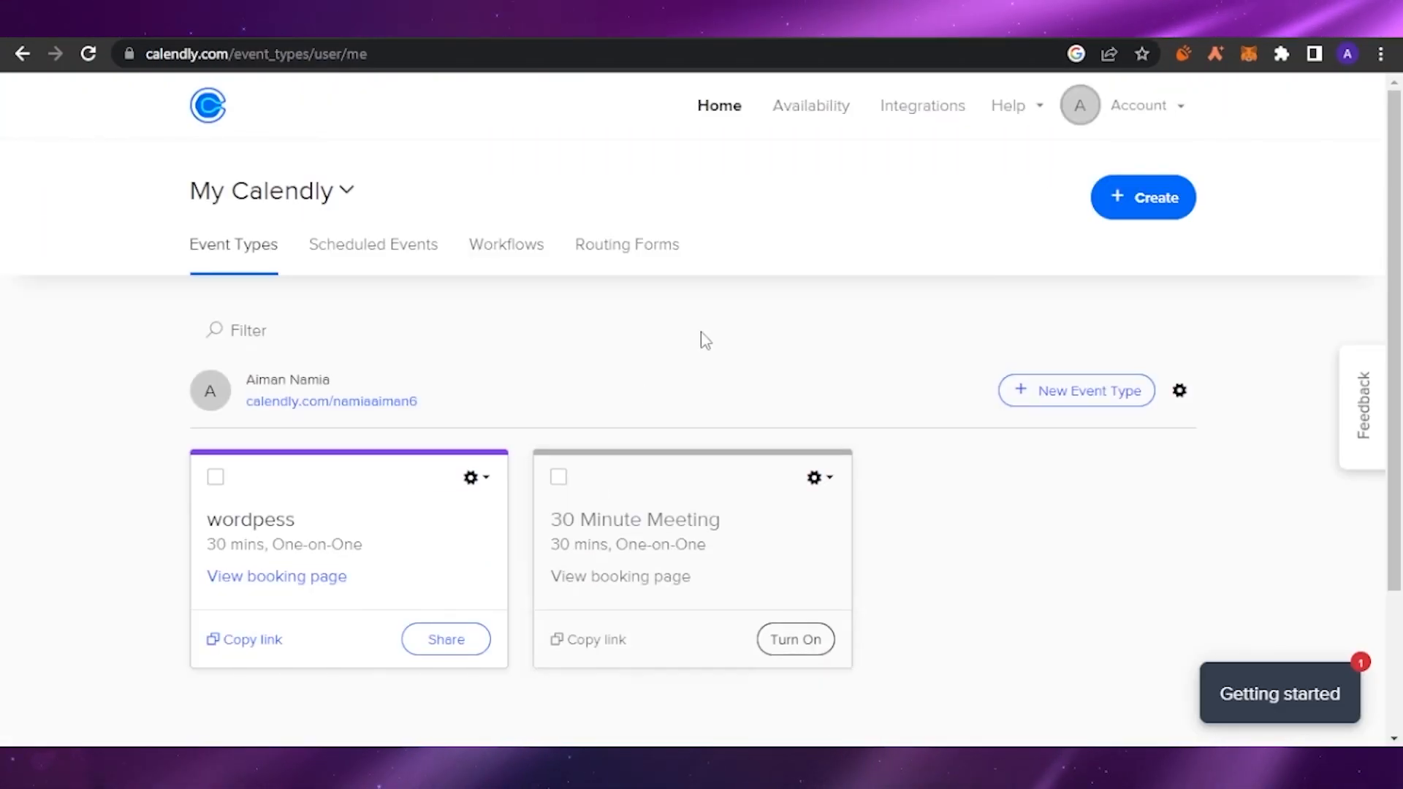